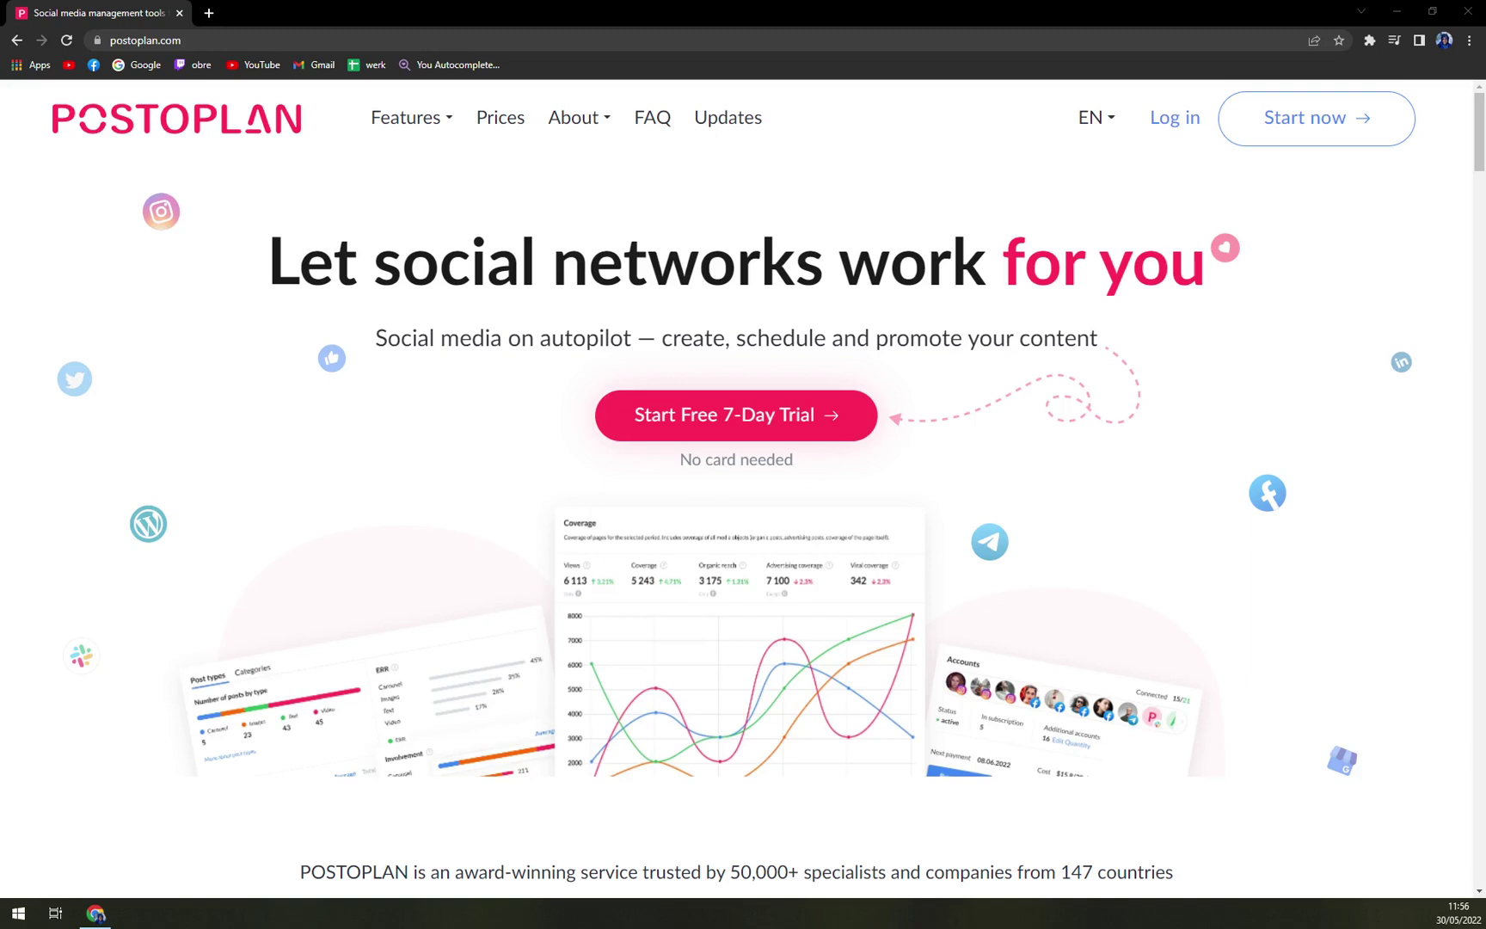
# - Scroll the page, take the browser out of full screen and minimize it
pyautogui.scroll(-2, 522, 419)
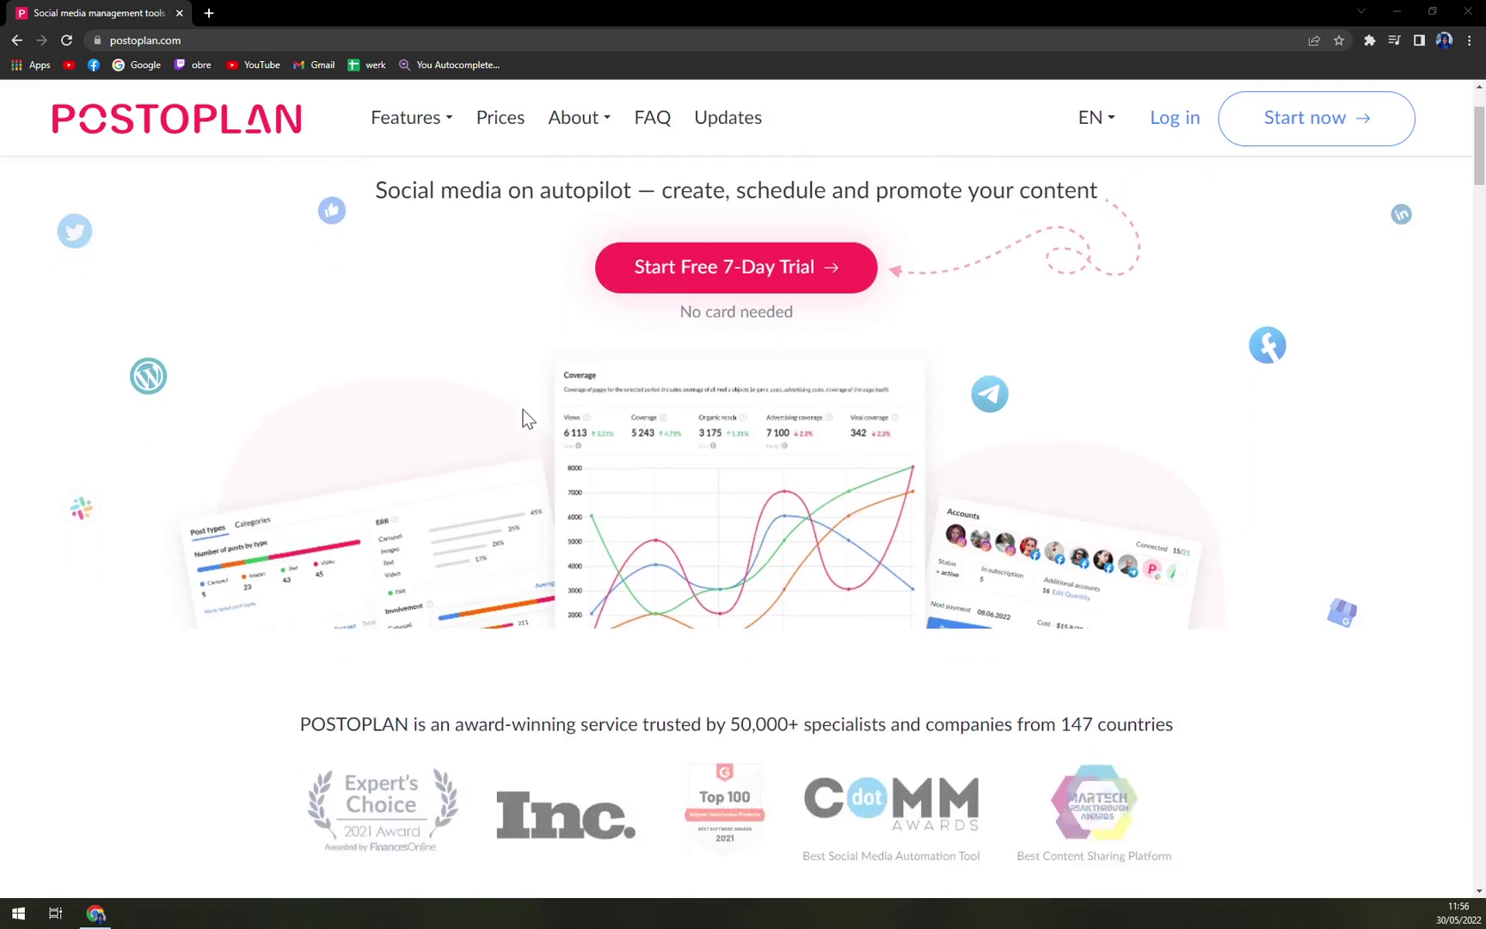
pyautogui.scroll(2, 522, 418)
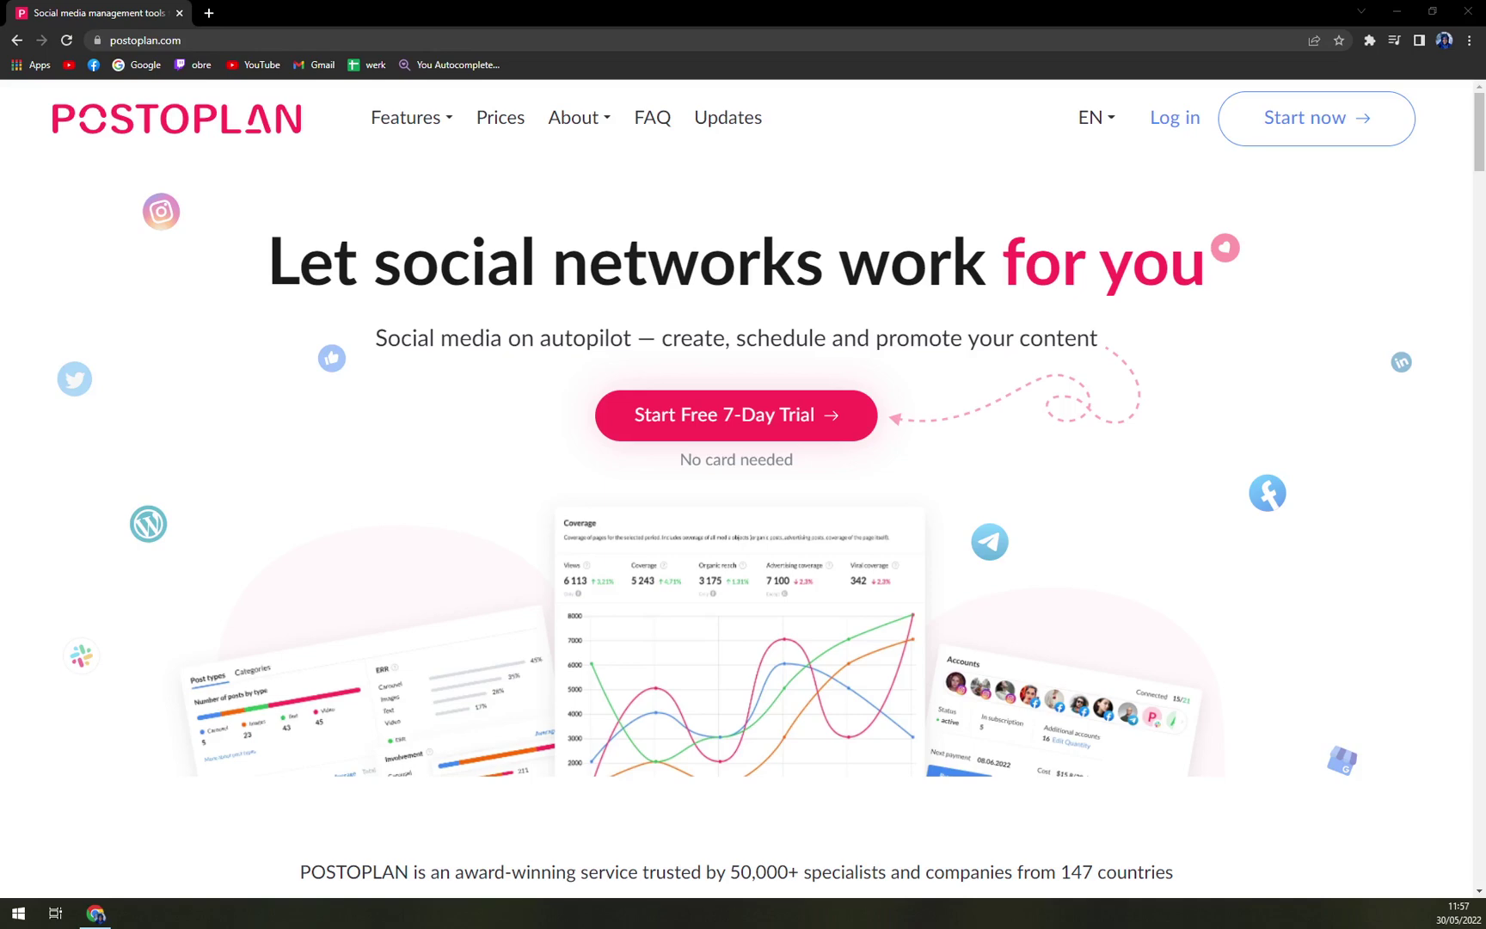
pyautogui.scroll(-5, 516, 551)
pyautogui.scroll(5, 516, 550)
pyautogui.moveTo(426, 30); pyautogui.dragTo(733, 10)
pyautogui.press('super+Down')
# - Open the Prices page, zoom to 125% and compare monthly and annual plan prices
pyautogui.click(503, 124)
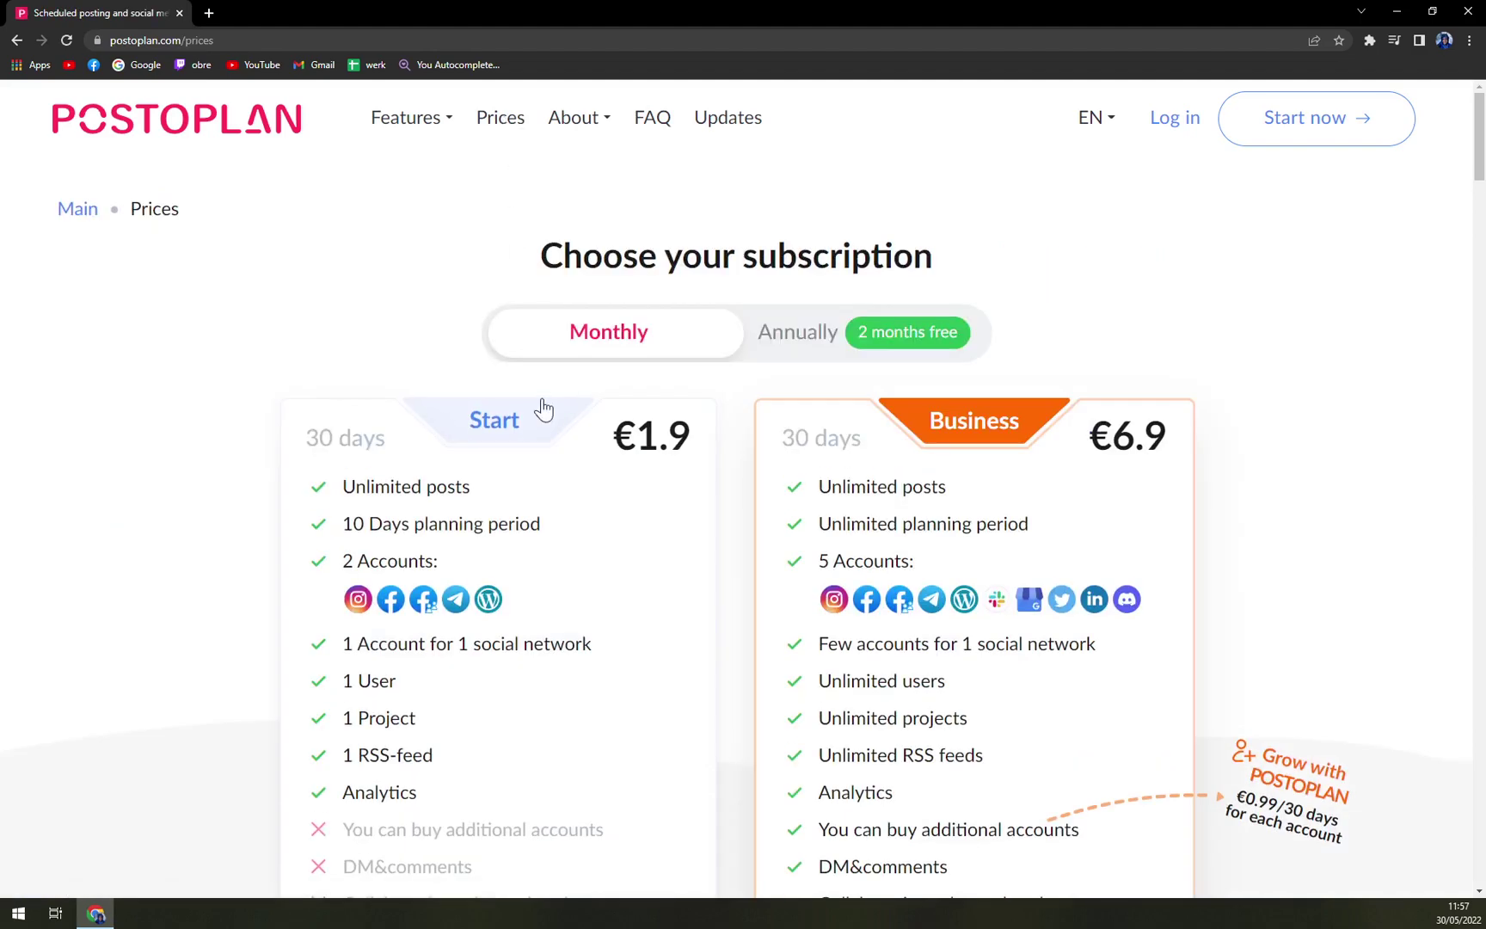
pyautogui.click(784, 348)
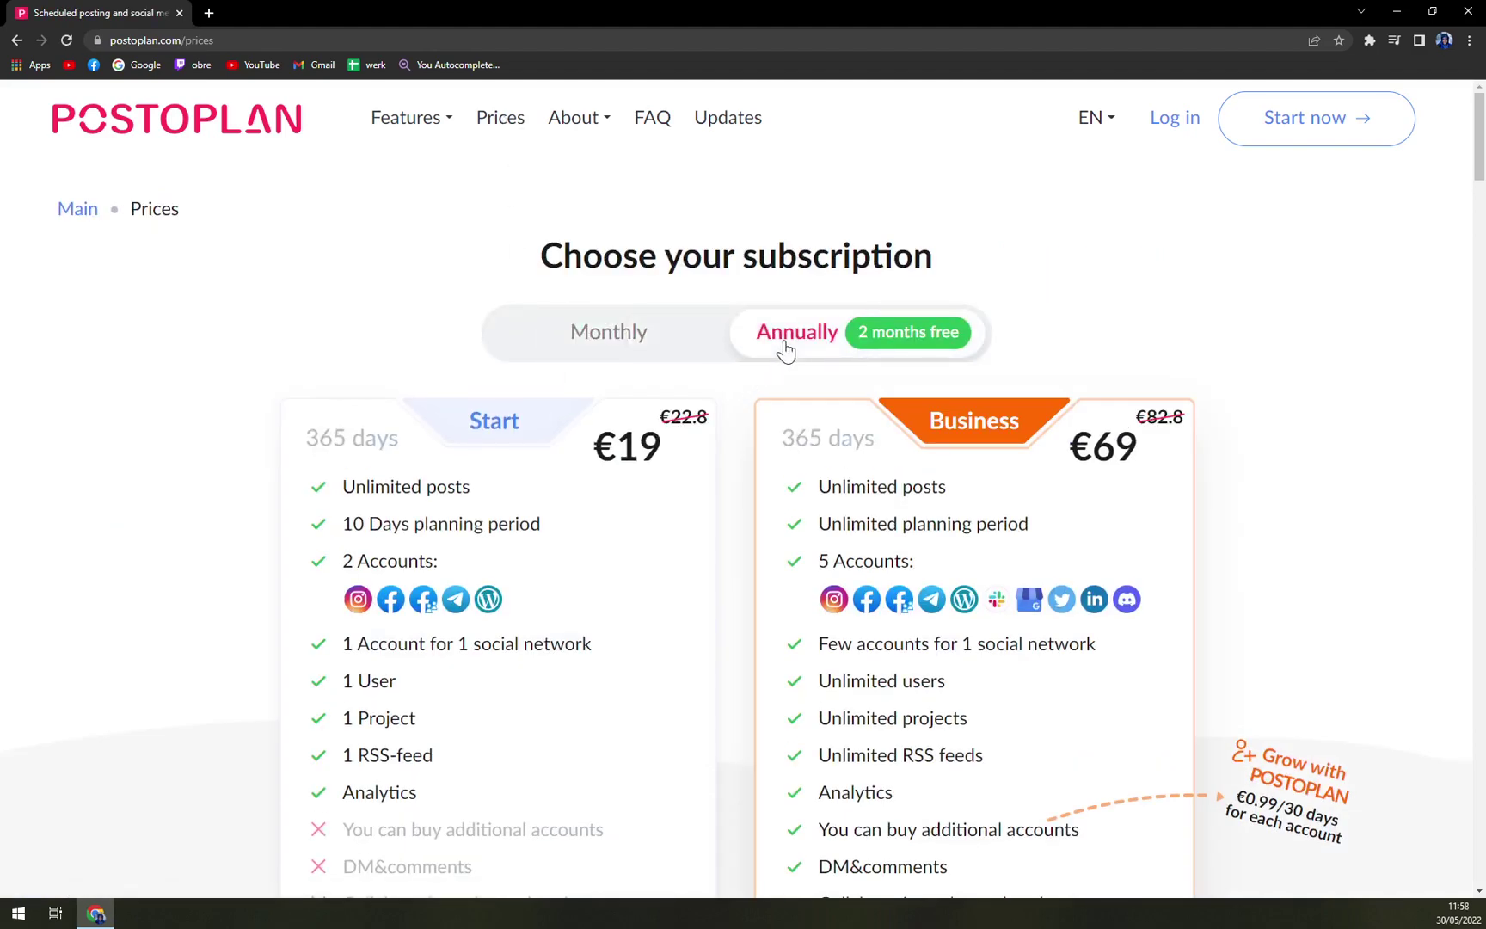
pyautogui.hotkey('ctrl', '-')
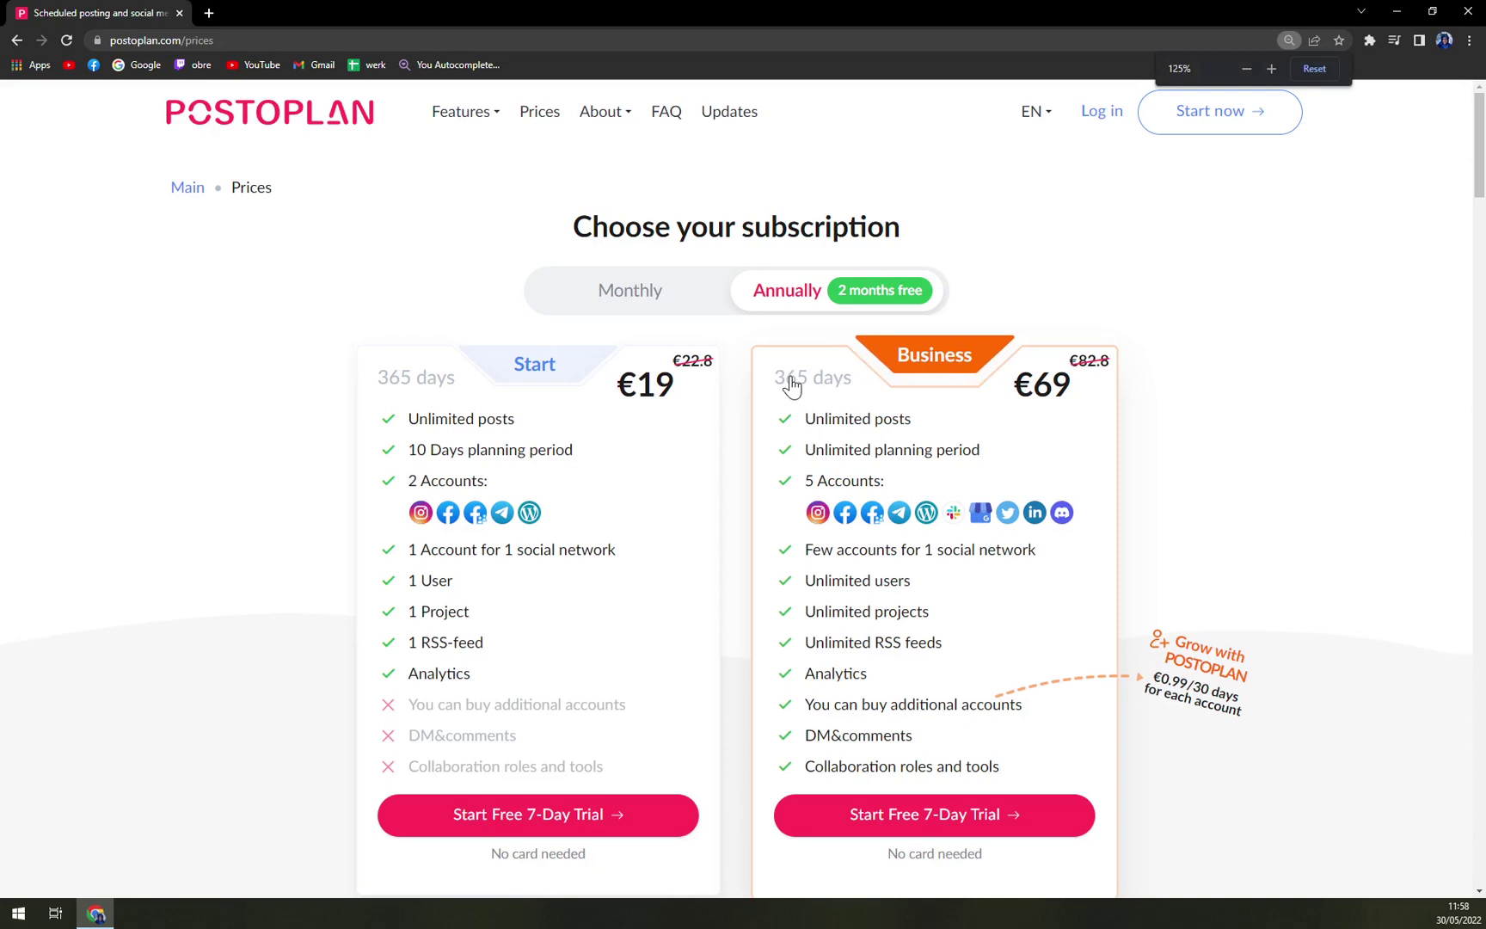
pyautogui.click(650, 313)
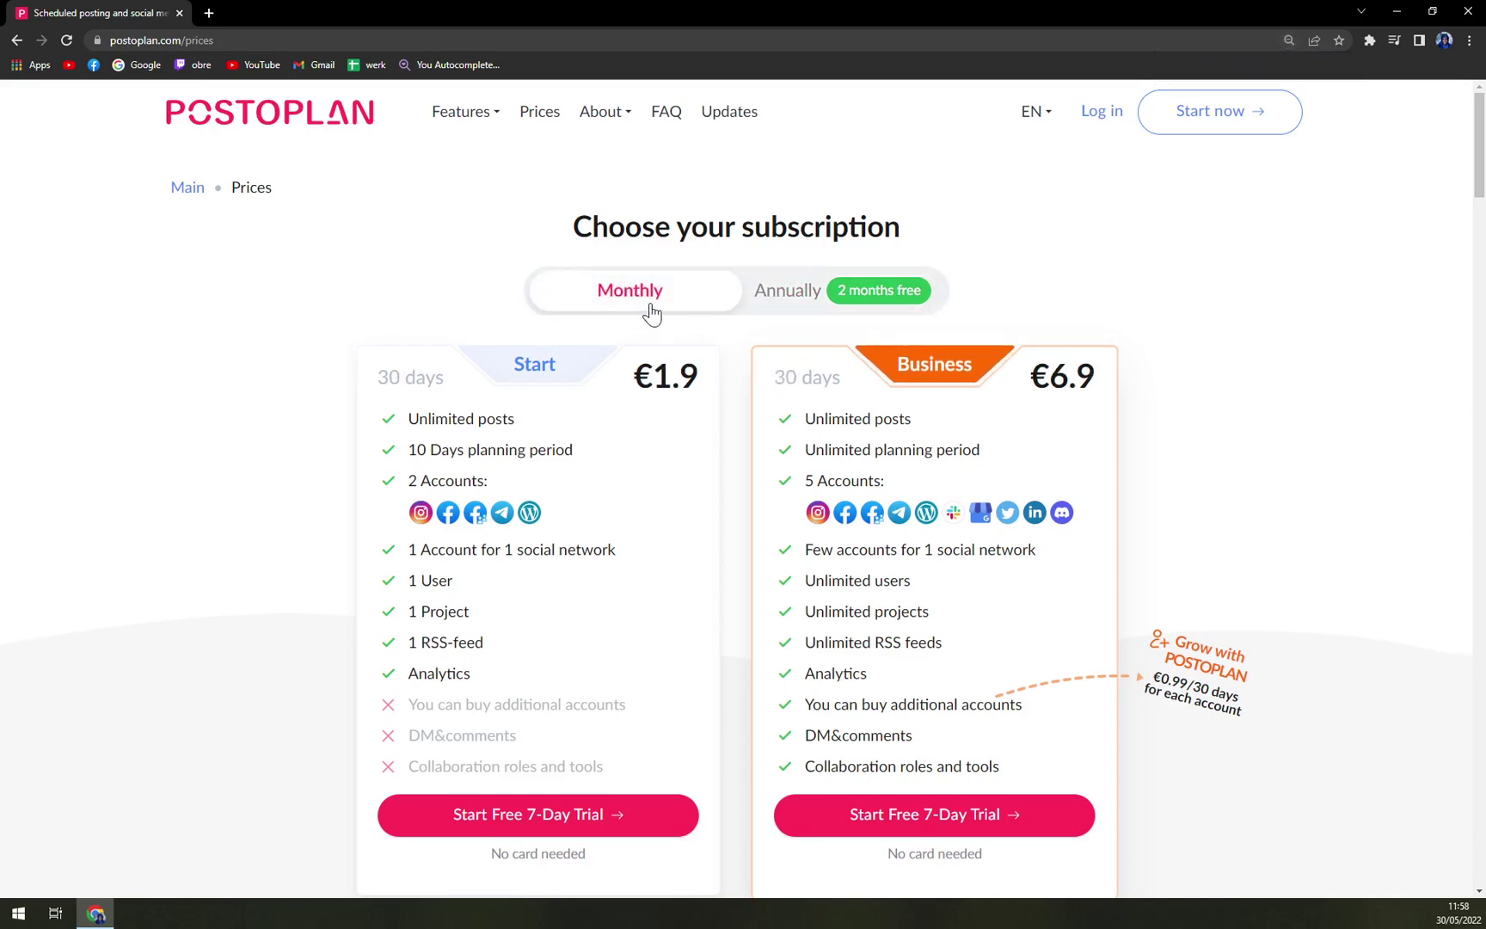
pyautogui.click(827, 303)
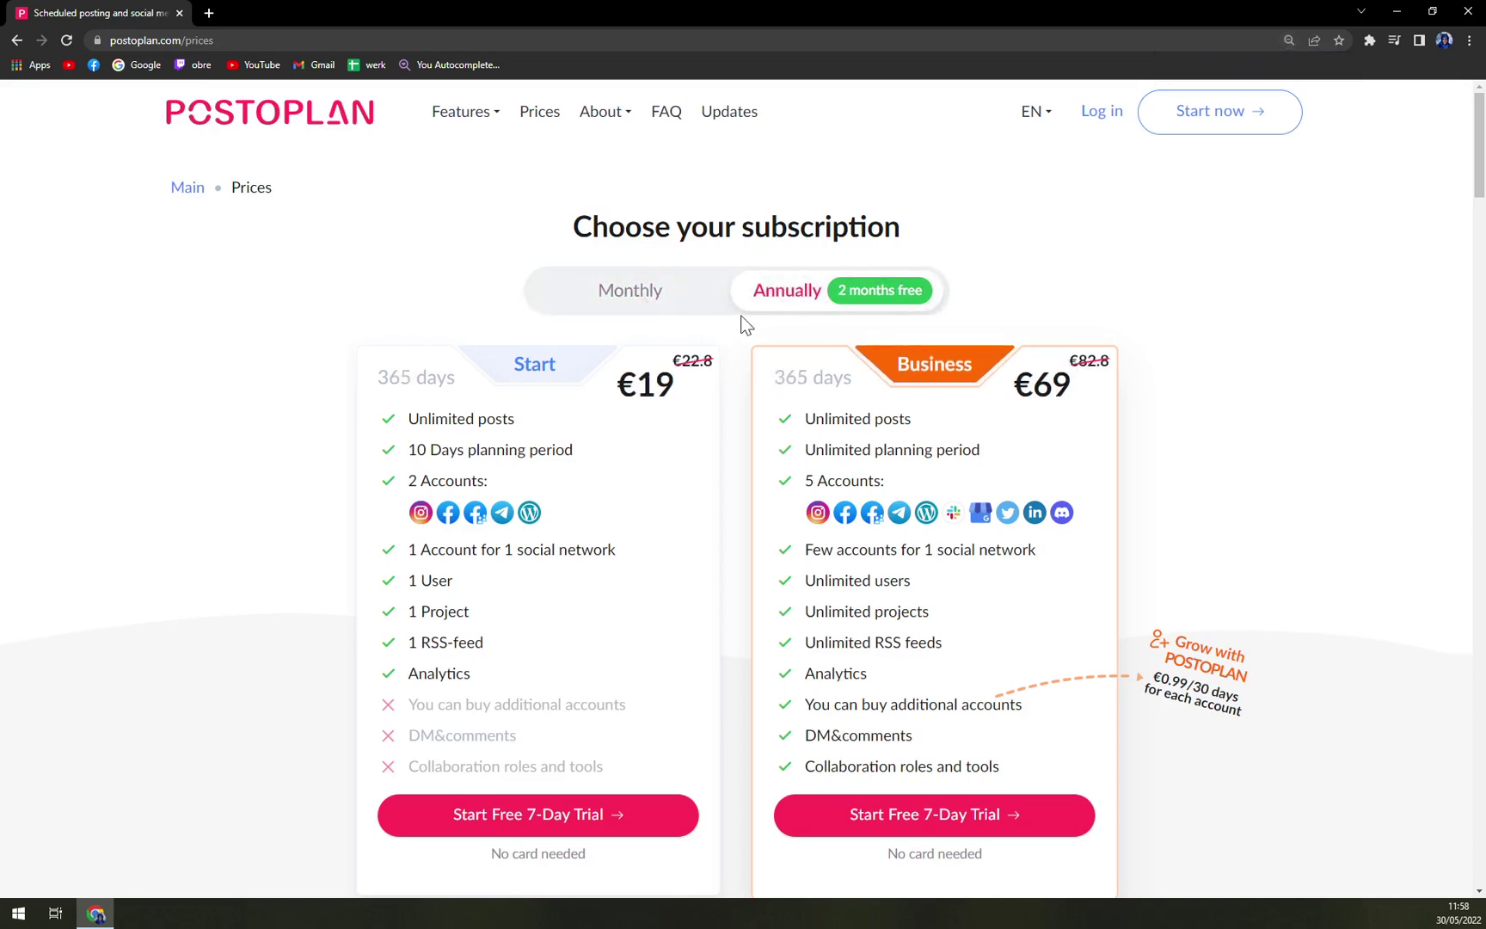
pyautogui.click(641, 299)
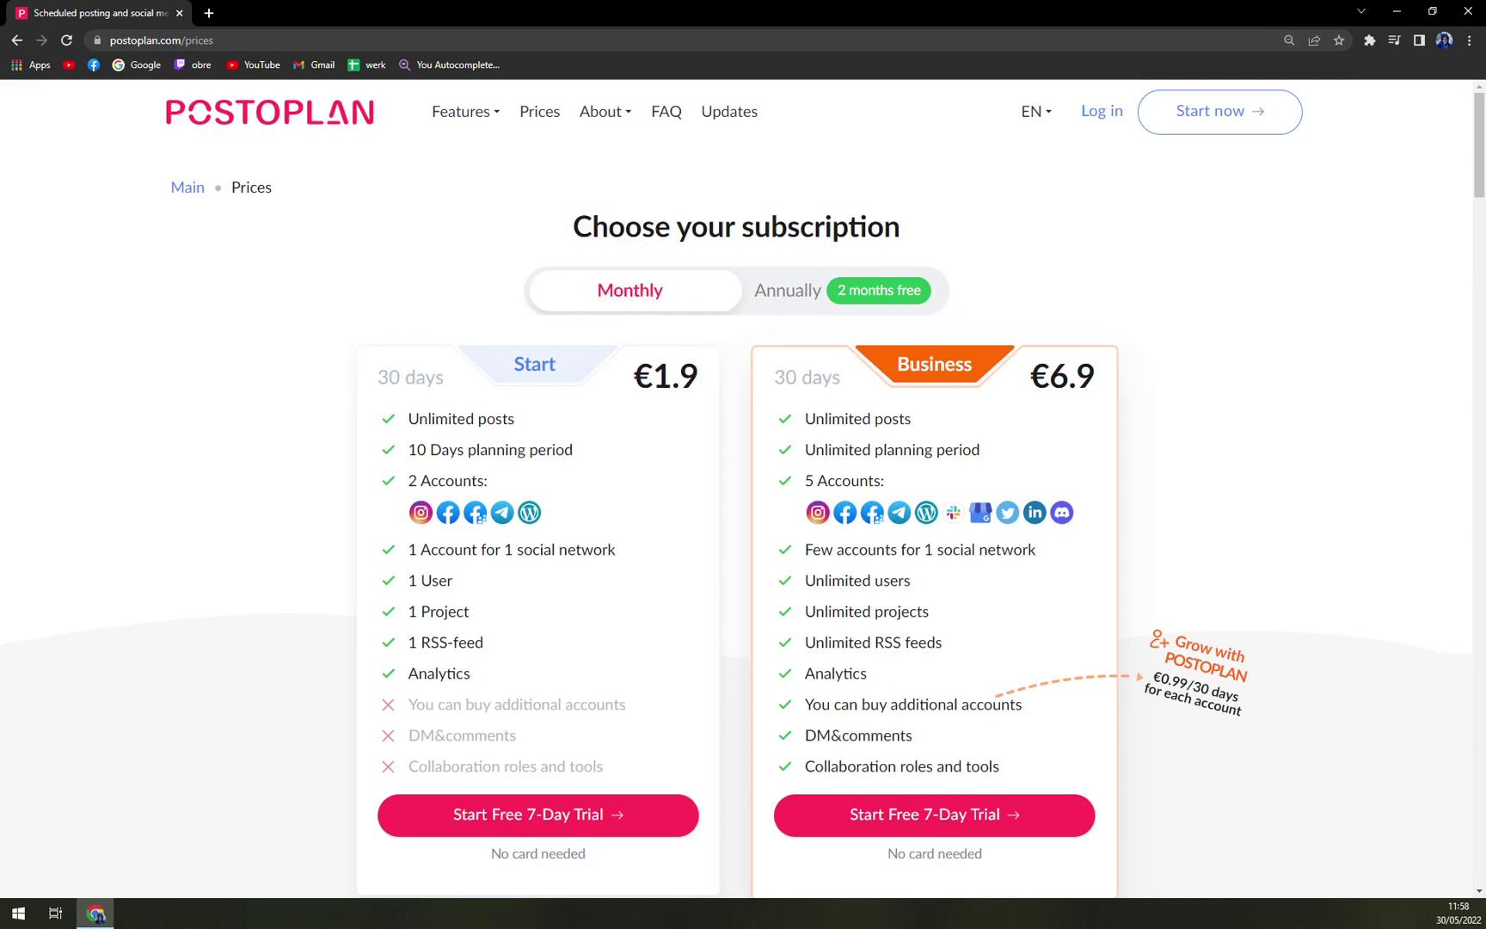
pyautogui.click(787, 298)
# - Keep toggling annual and monthly prices, settling on monthly Start €1.9 and Business €6.9
pyautogui.click(609, 302)
pyautogui.click(834, 293)
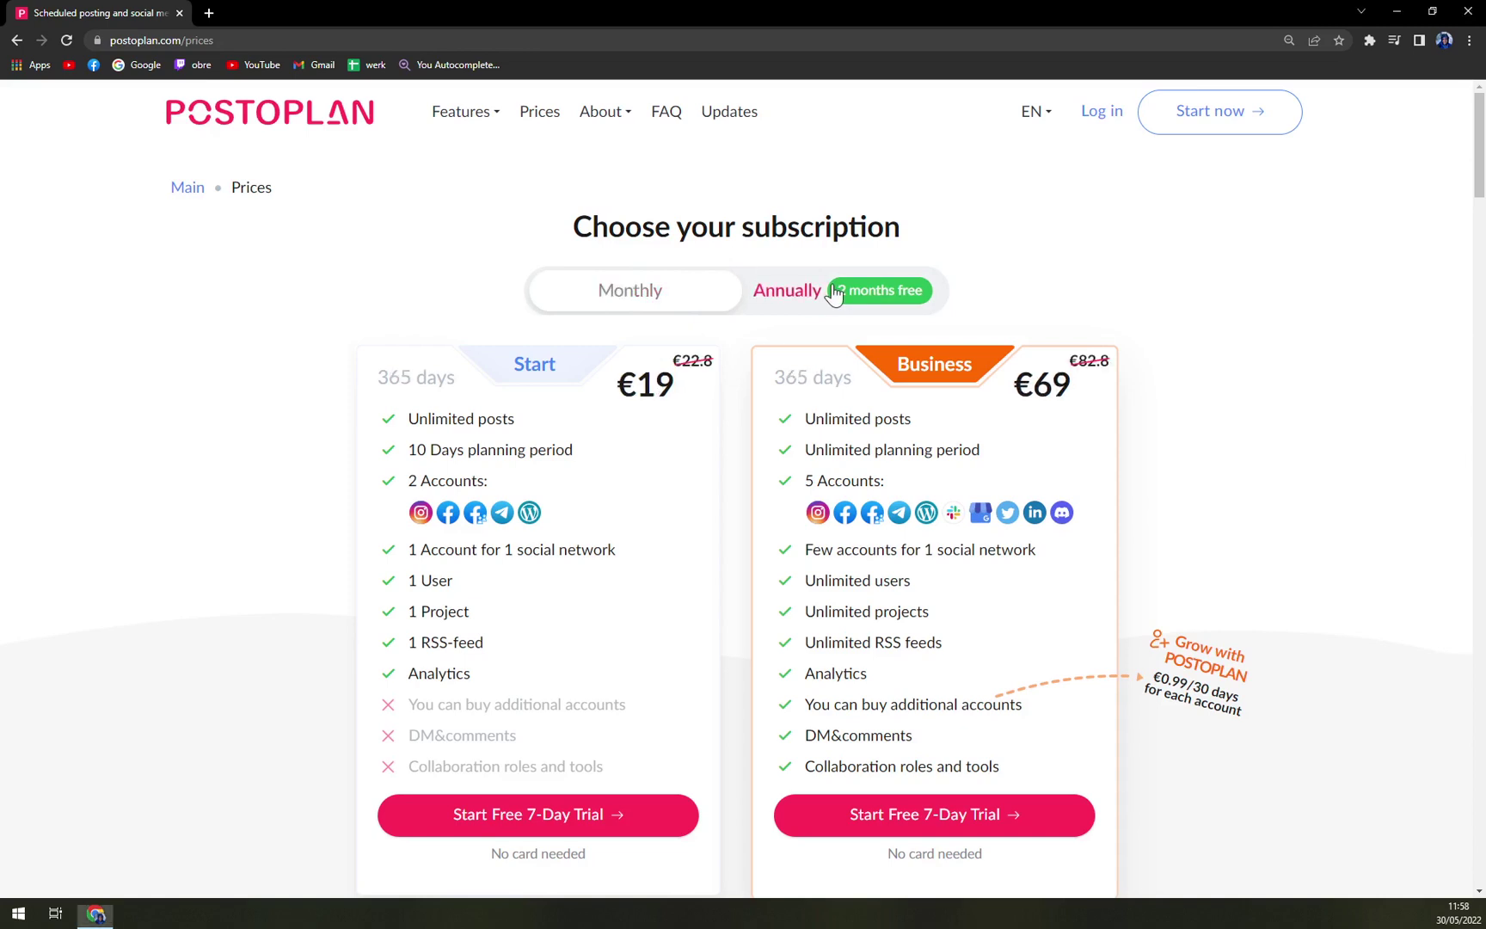
pyautogui.click(643, 304)
pyautogui.click(787, 302)
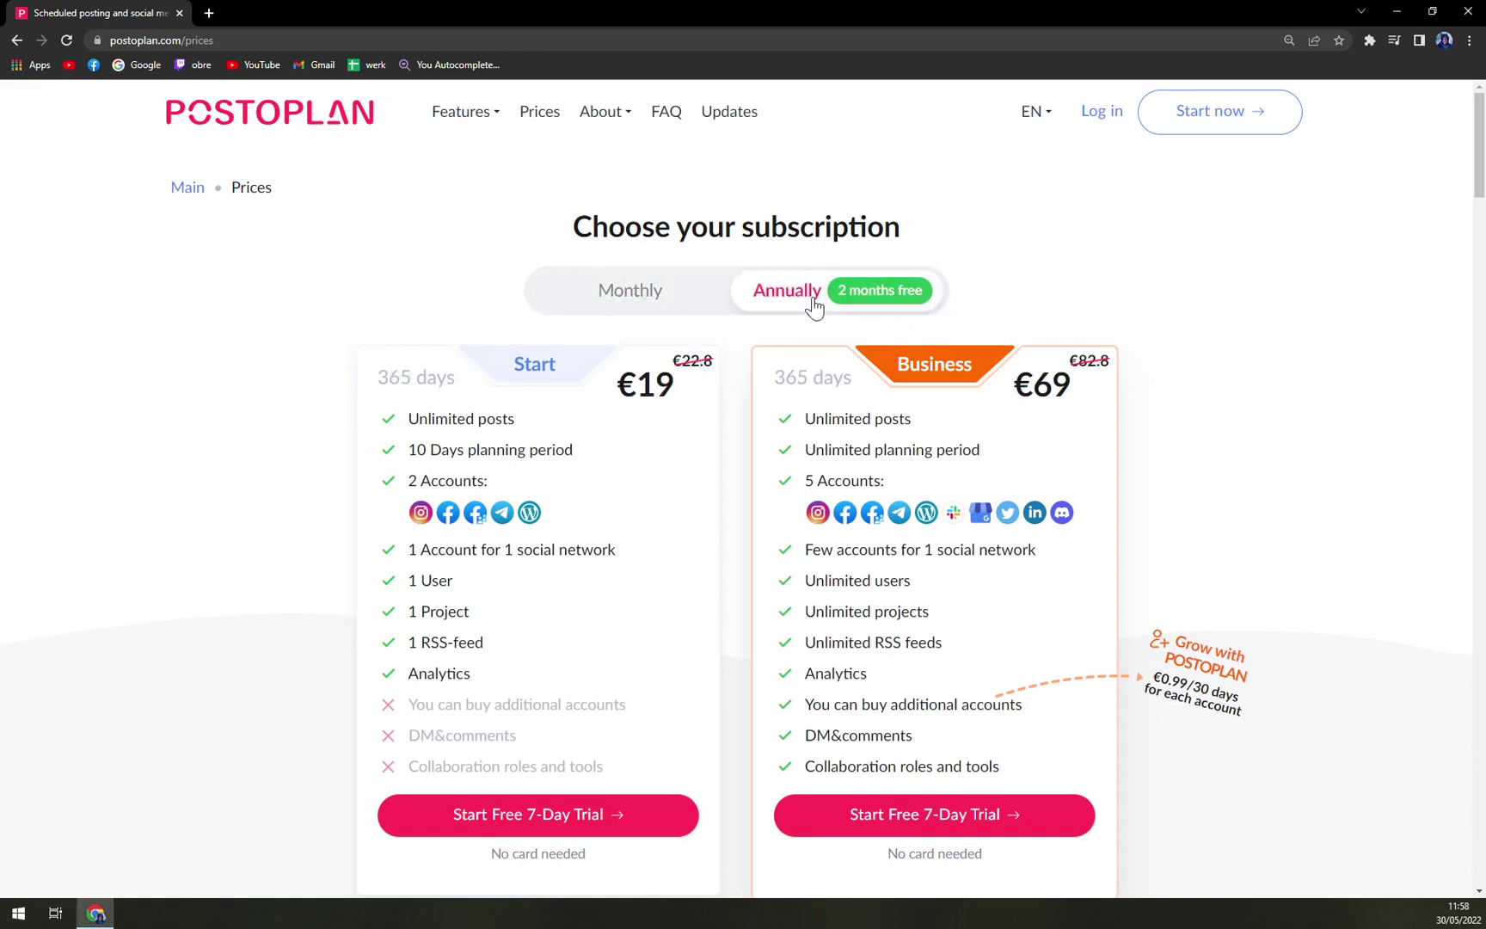
pyautogui.click(653, 306)
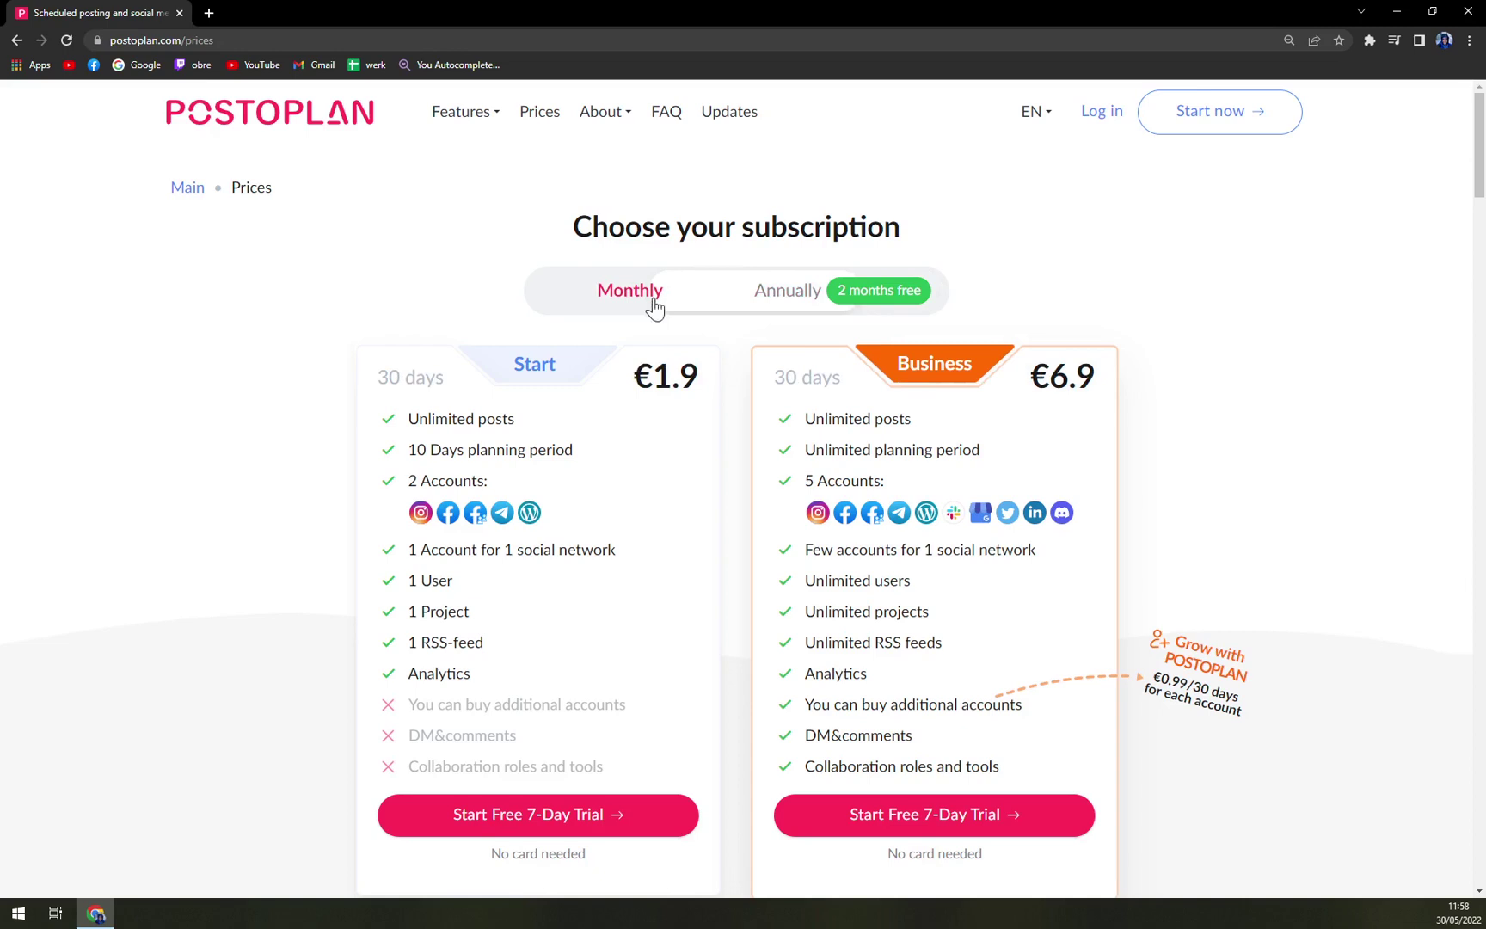
pyautogui.click(815, 298)
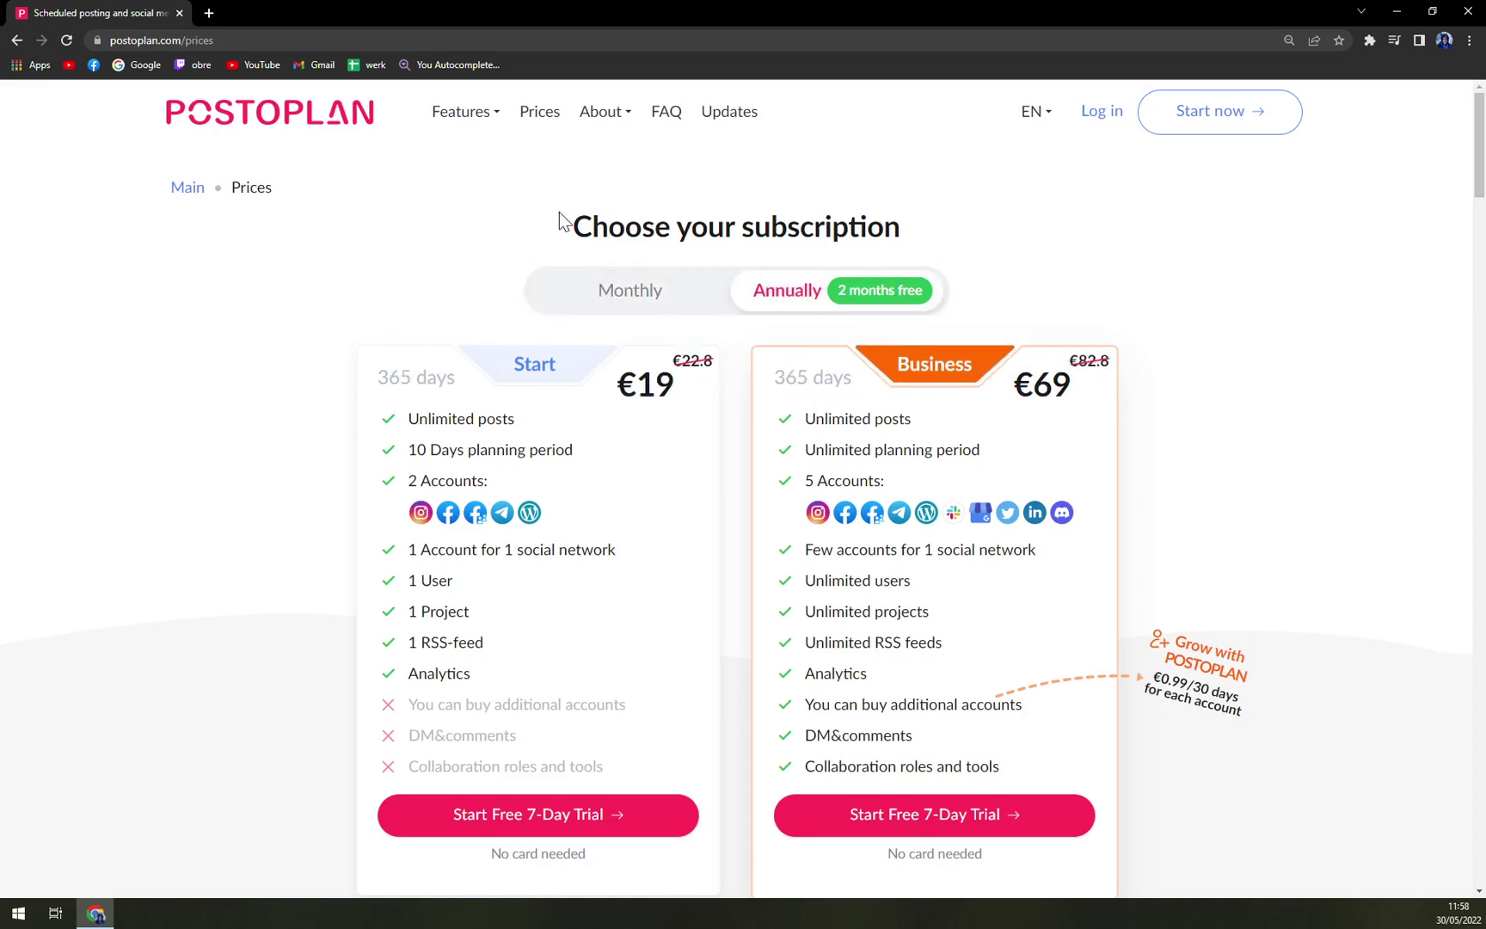
pyautogui.click(622, 293)
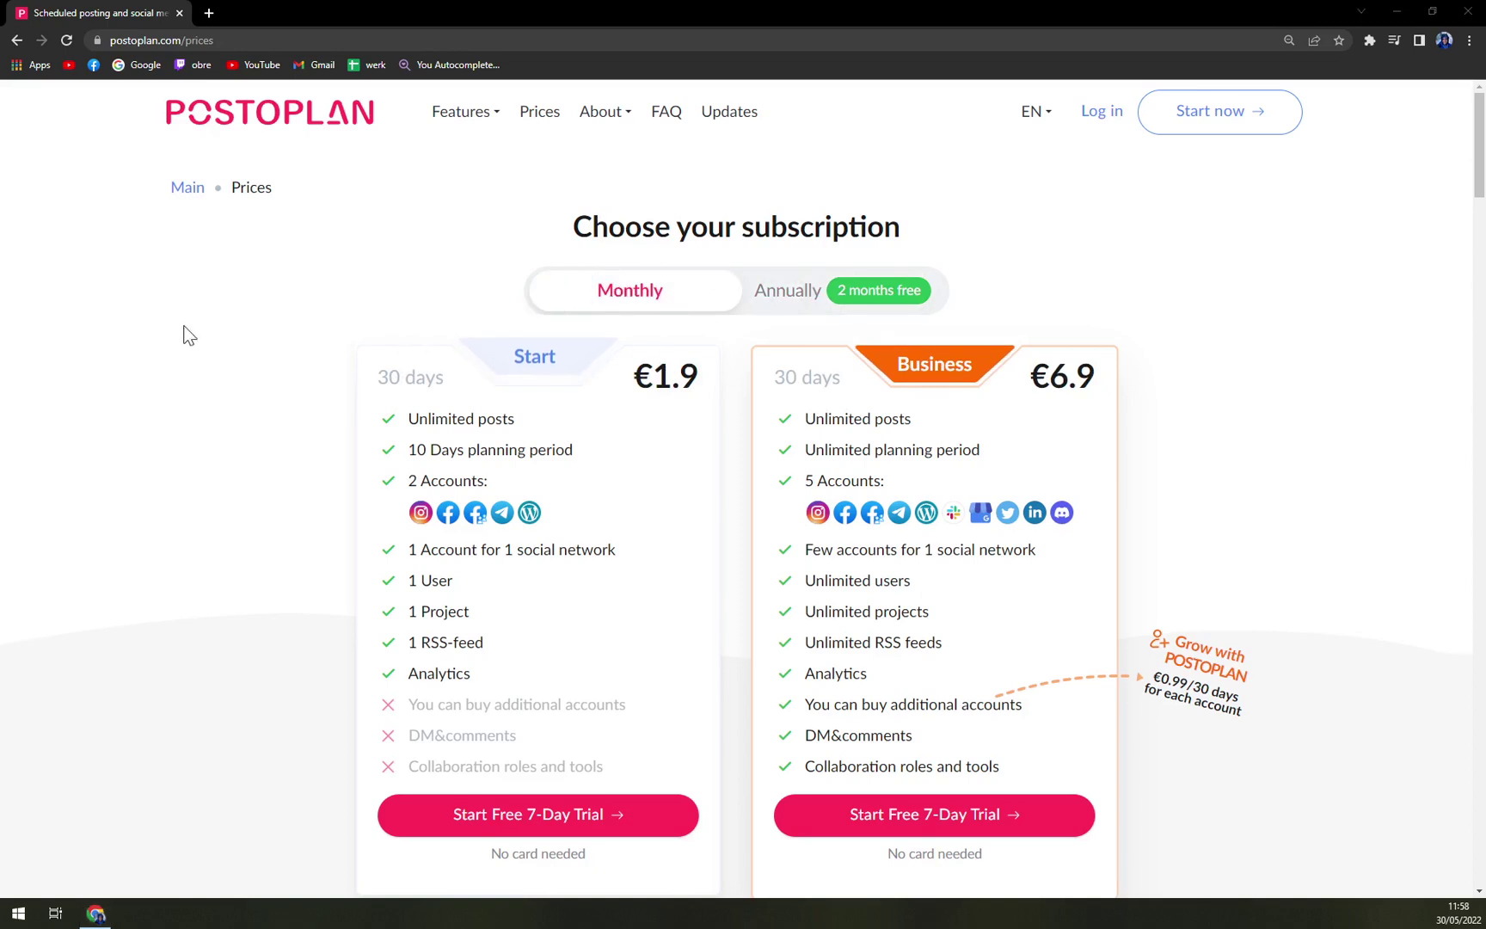
pyautogui.click(160, 325)
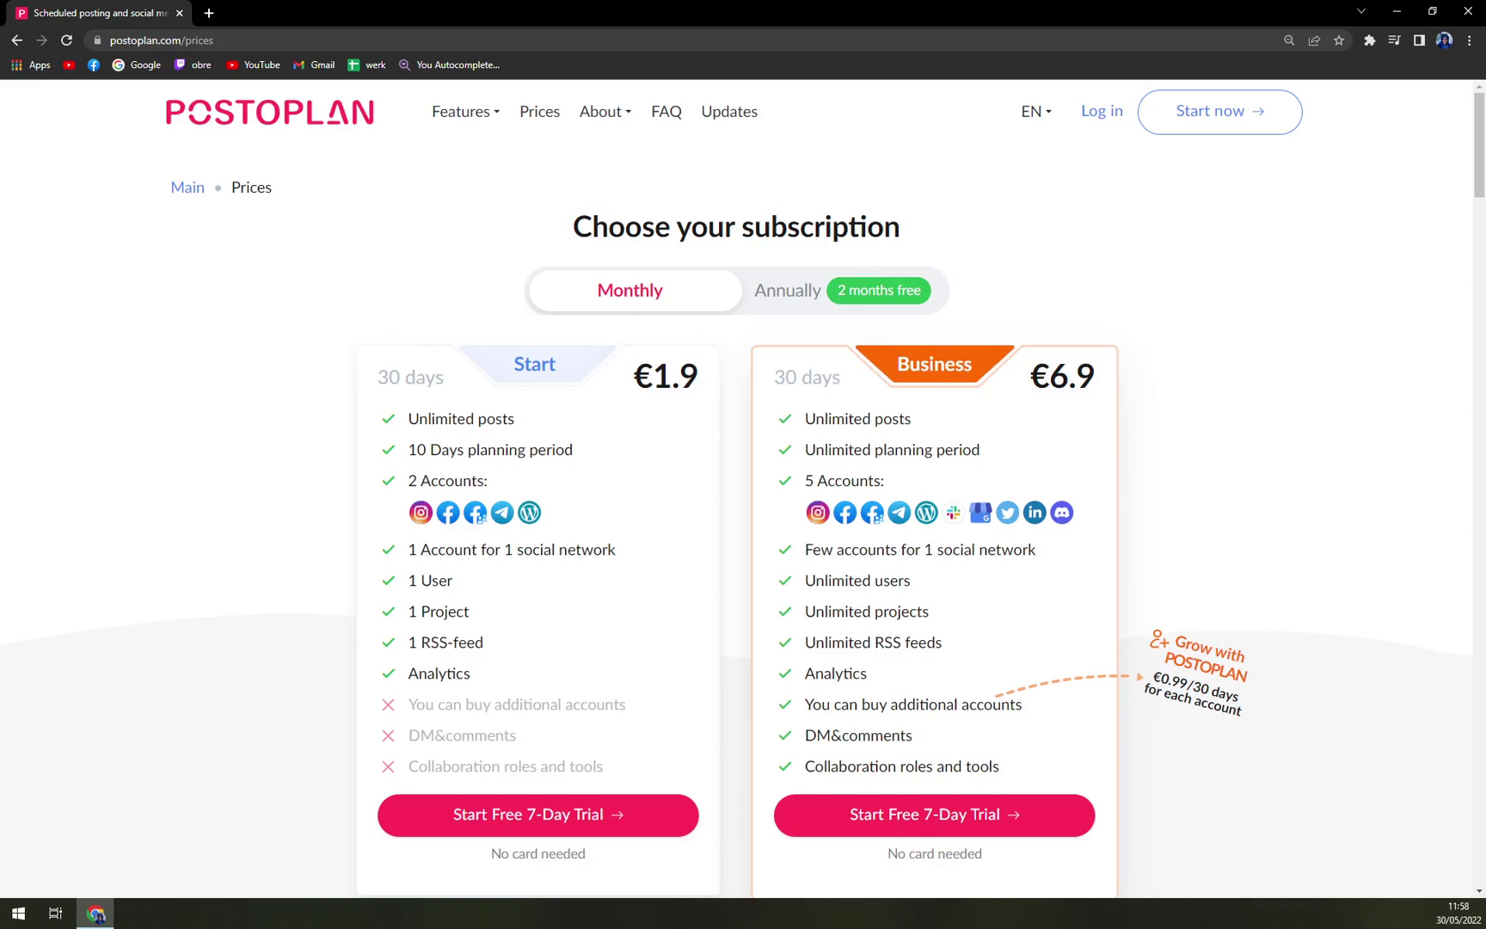
pyautogui.scroll(-1, 391, 382)
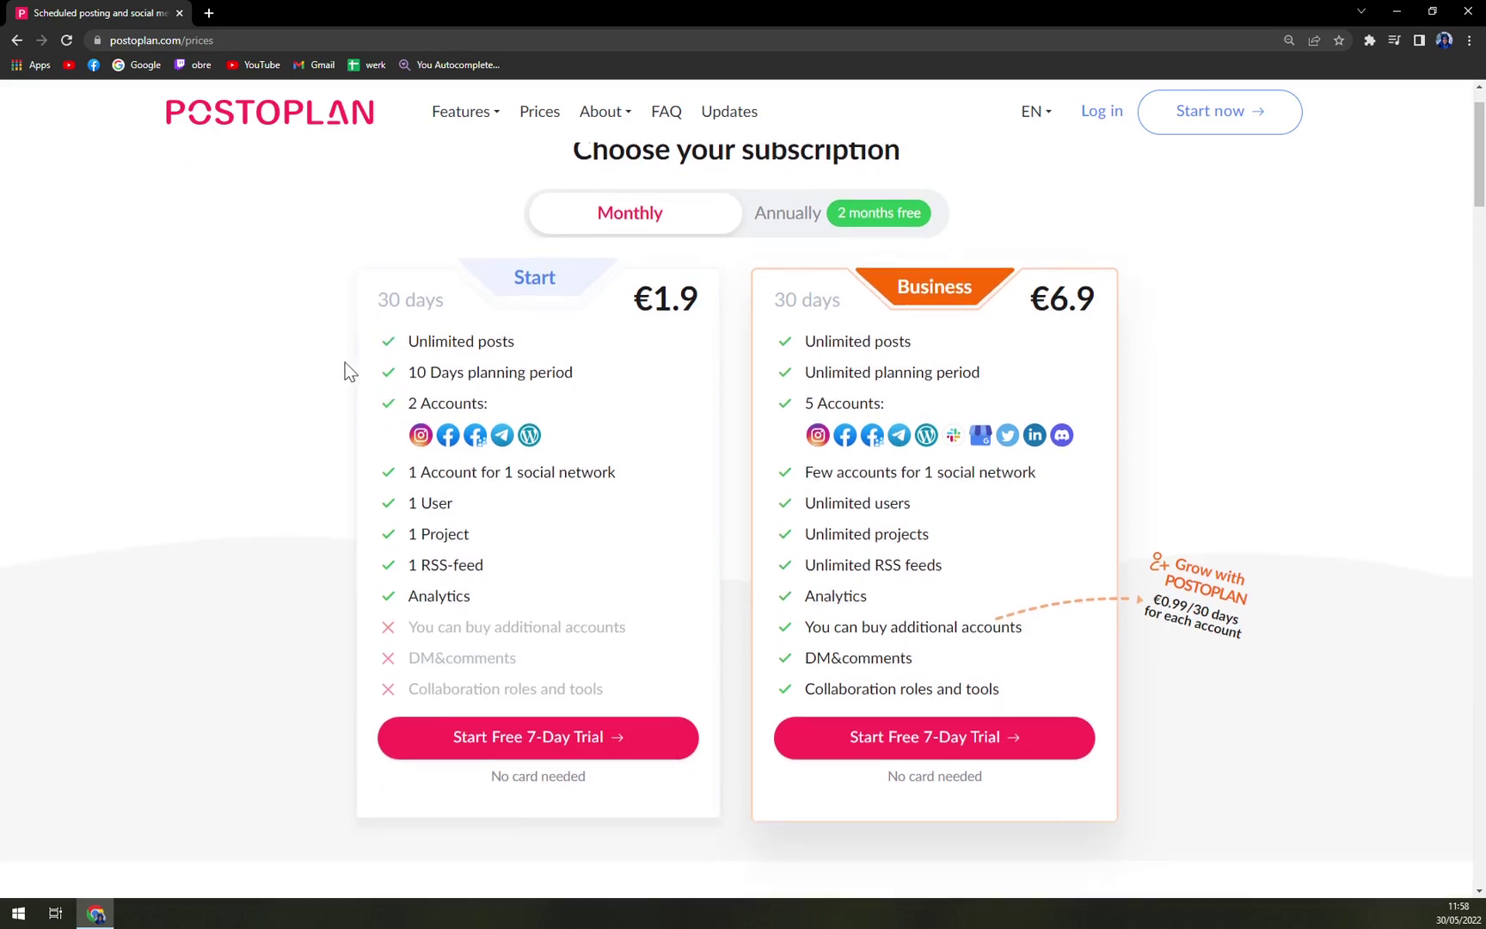
pyautogui.scroll(-1, 250, 391)
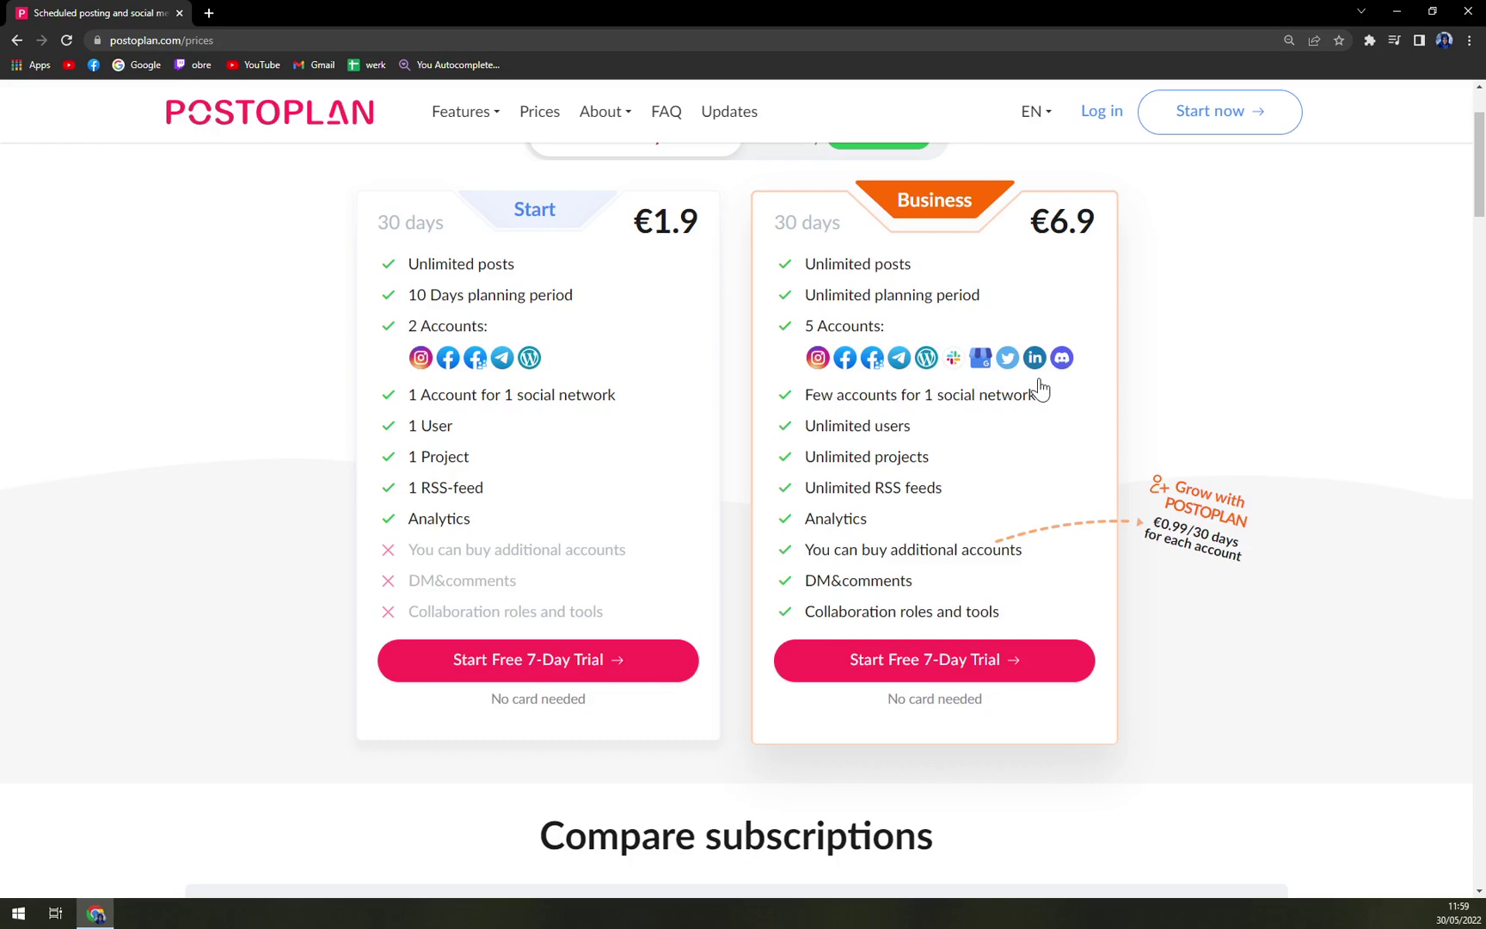
pyautogui.scroll(1, 1040, 389)
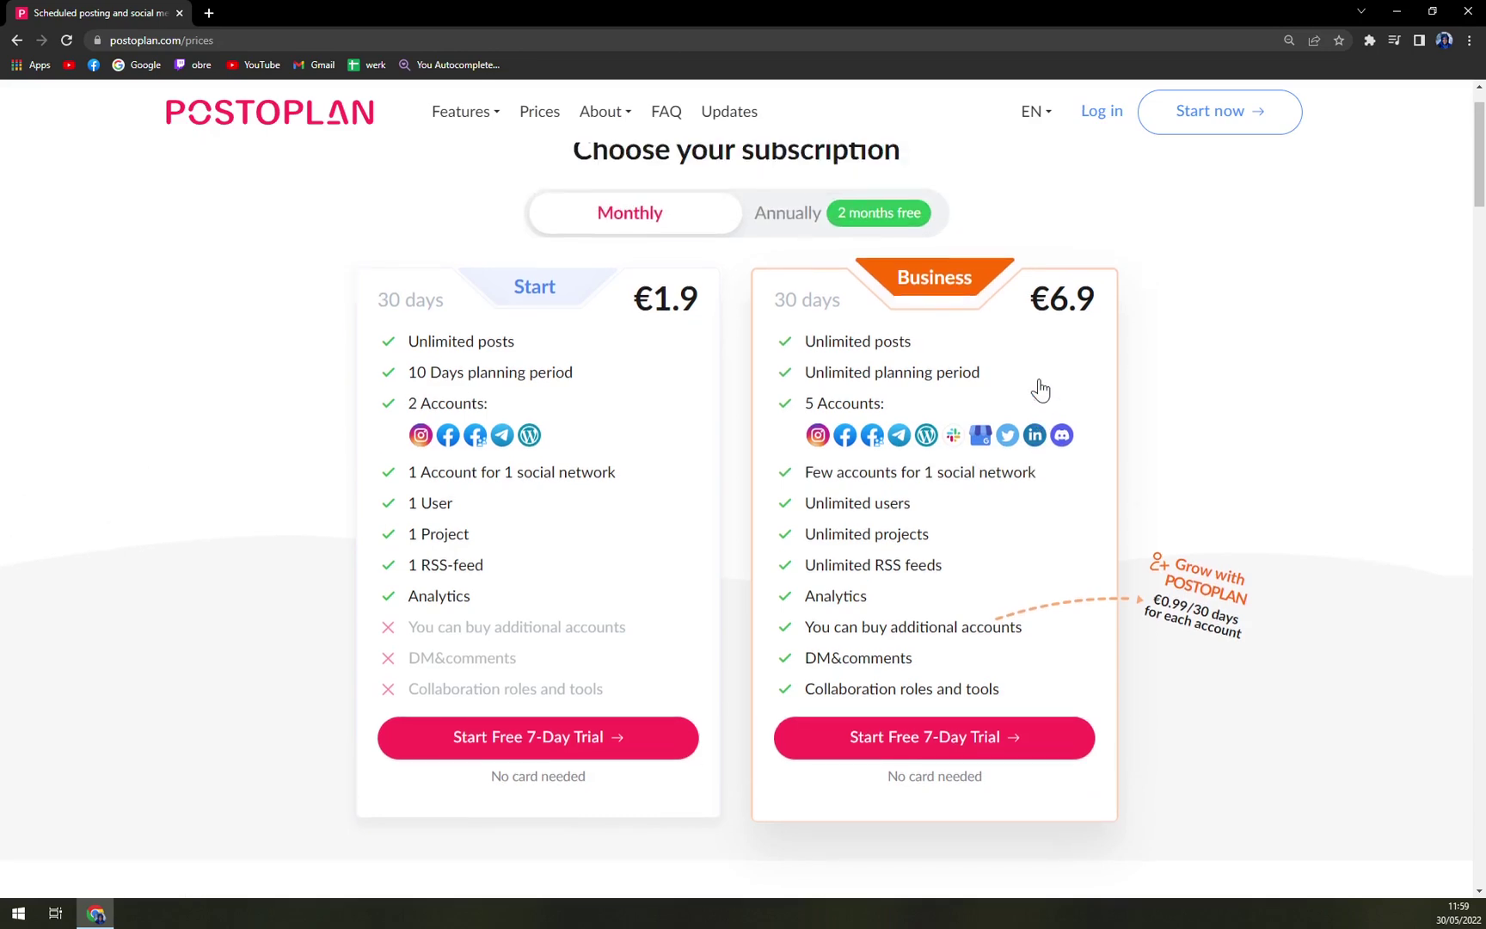
pyautogui.scroll(-3, 1040, 389)
pyautogui.scroll(2, 1040, 388)
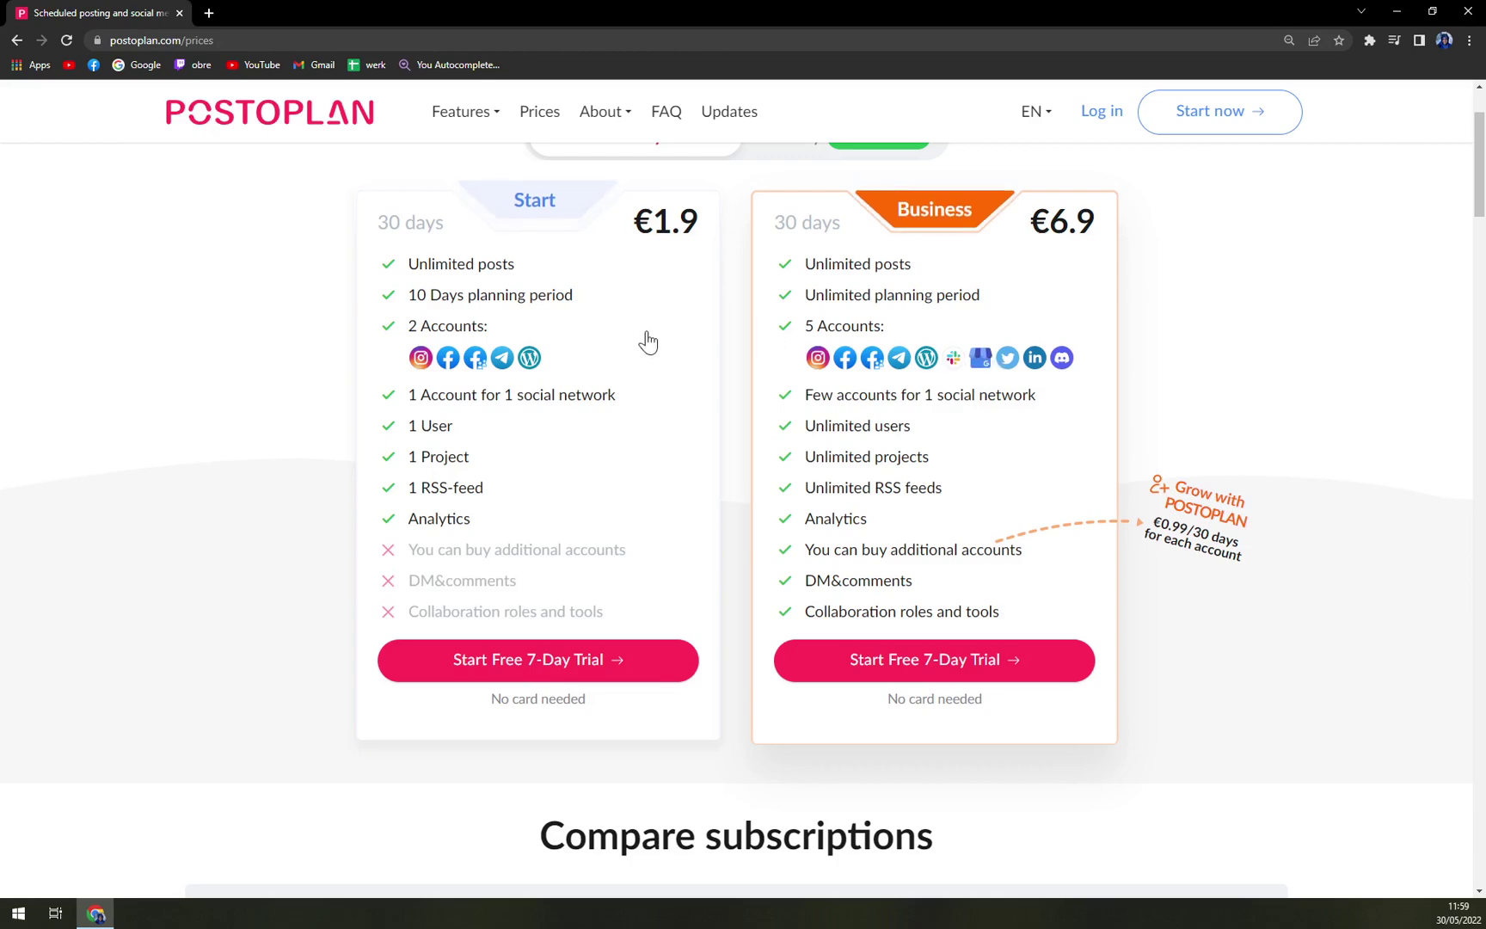
# - Begin the Start plan's free 7-day trial and sign up with a Google account
pyautogui.click(599, 658)
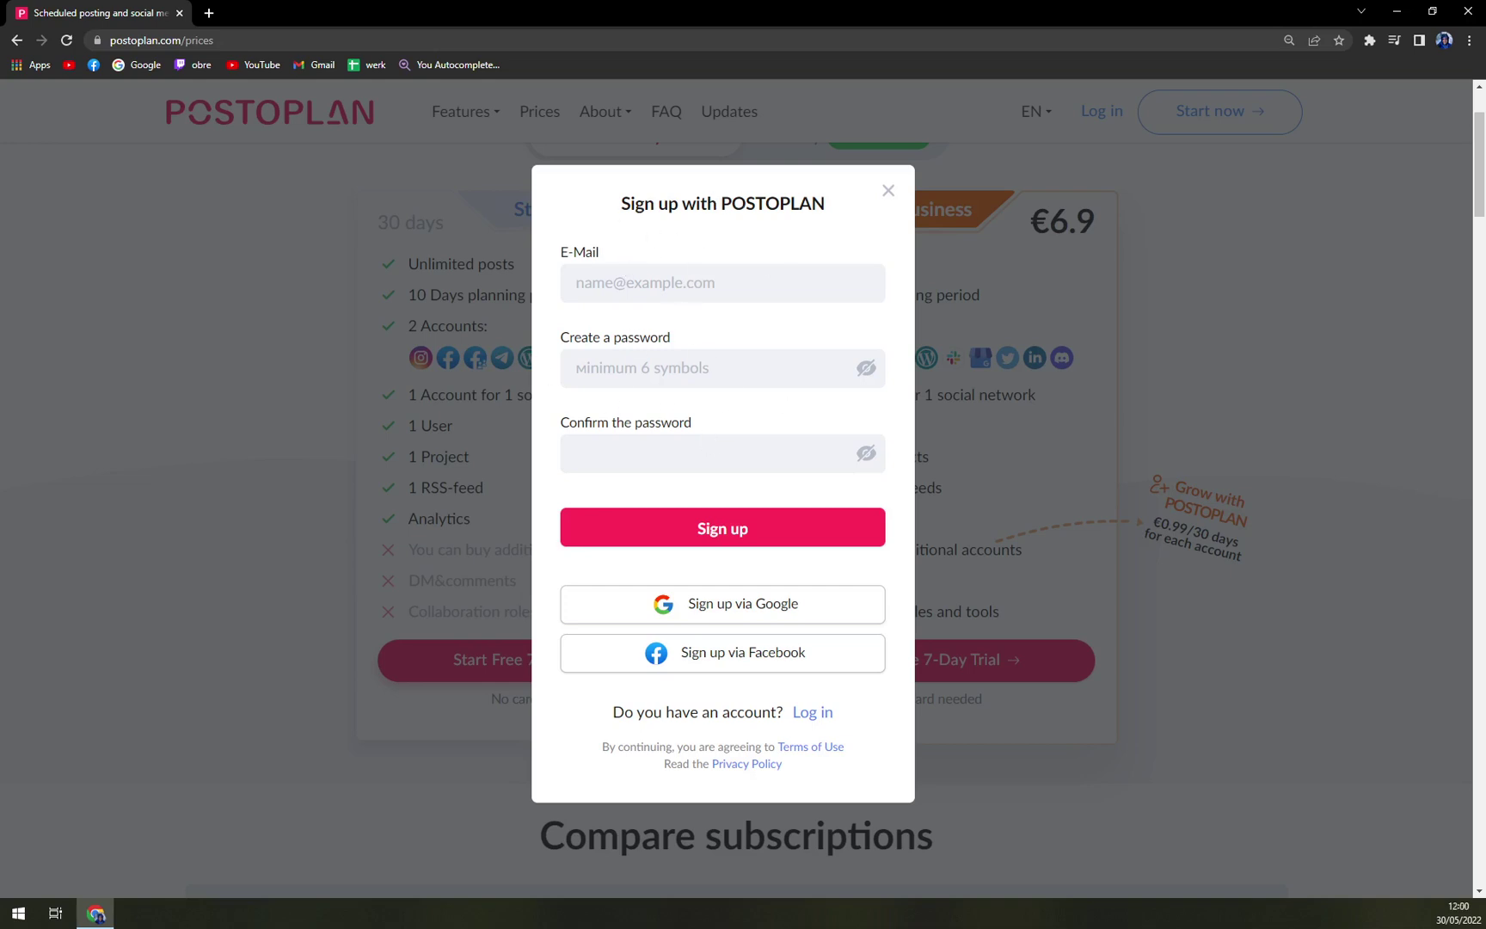
pyautogui.click(745, 624)
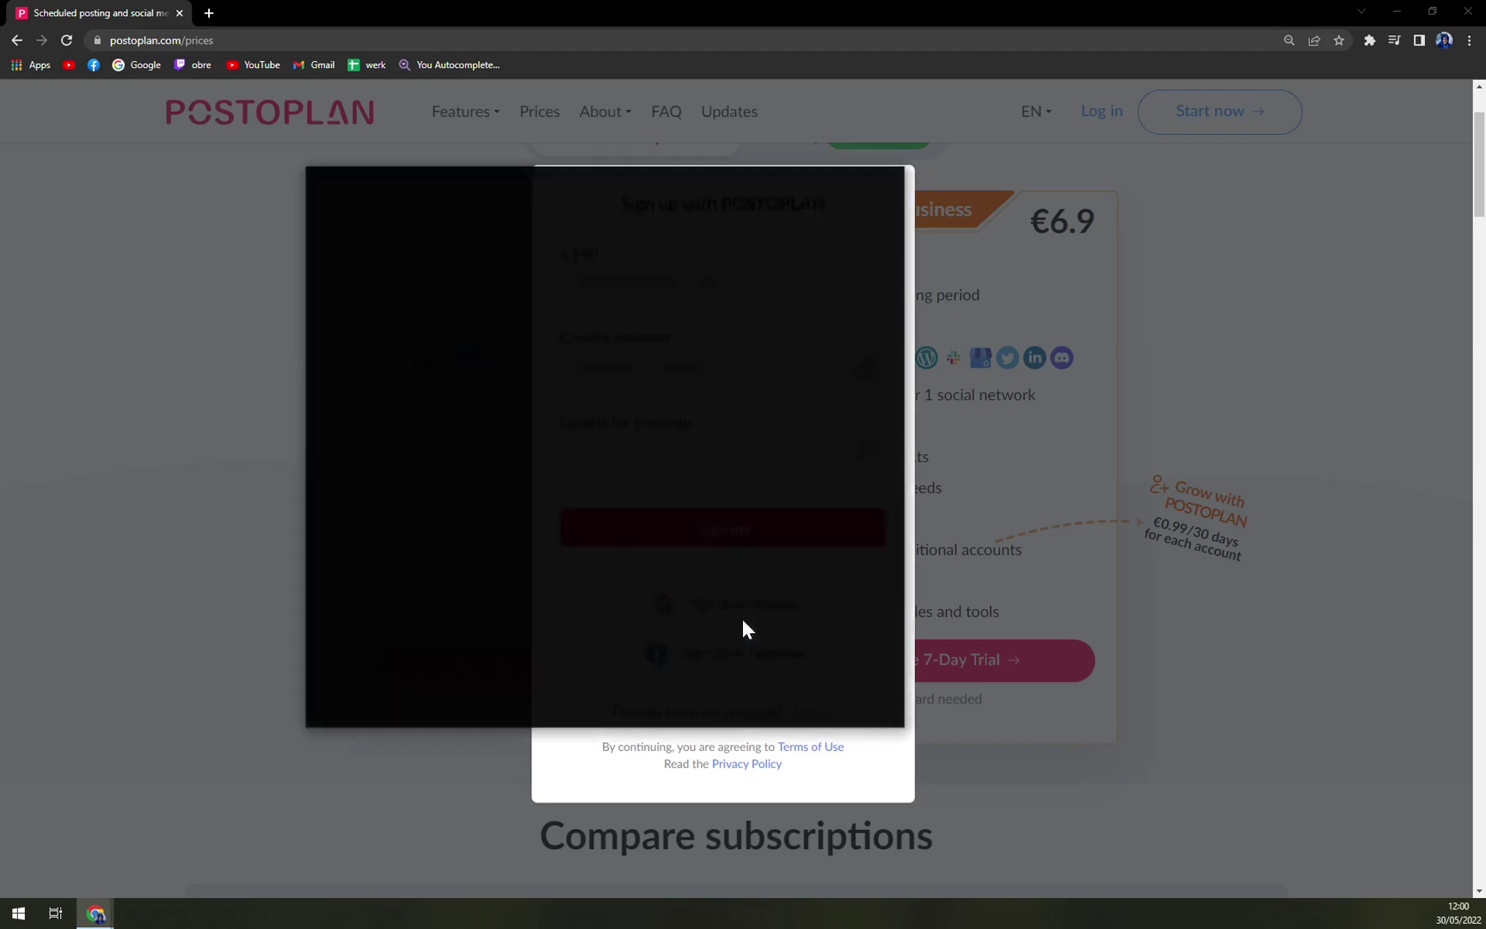
pyautogui.click(485, 462)
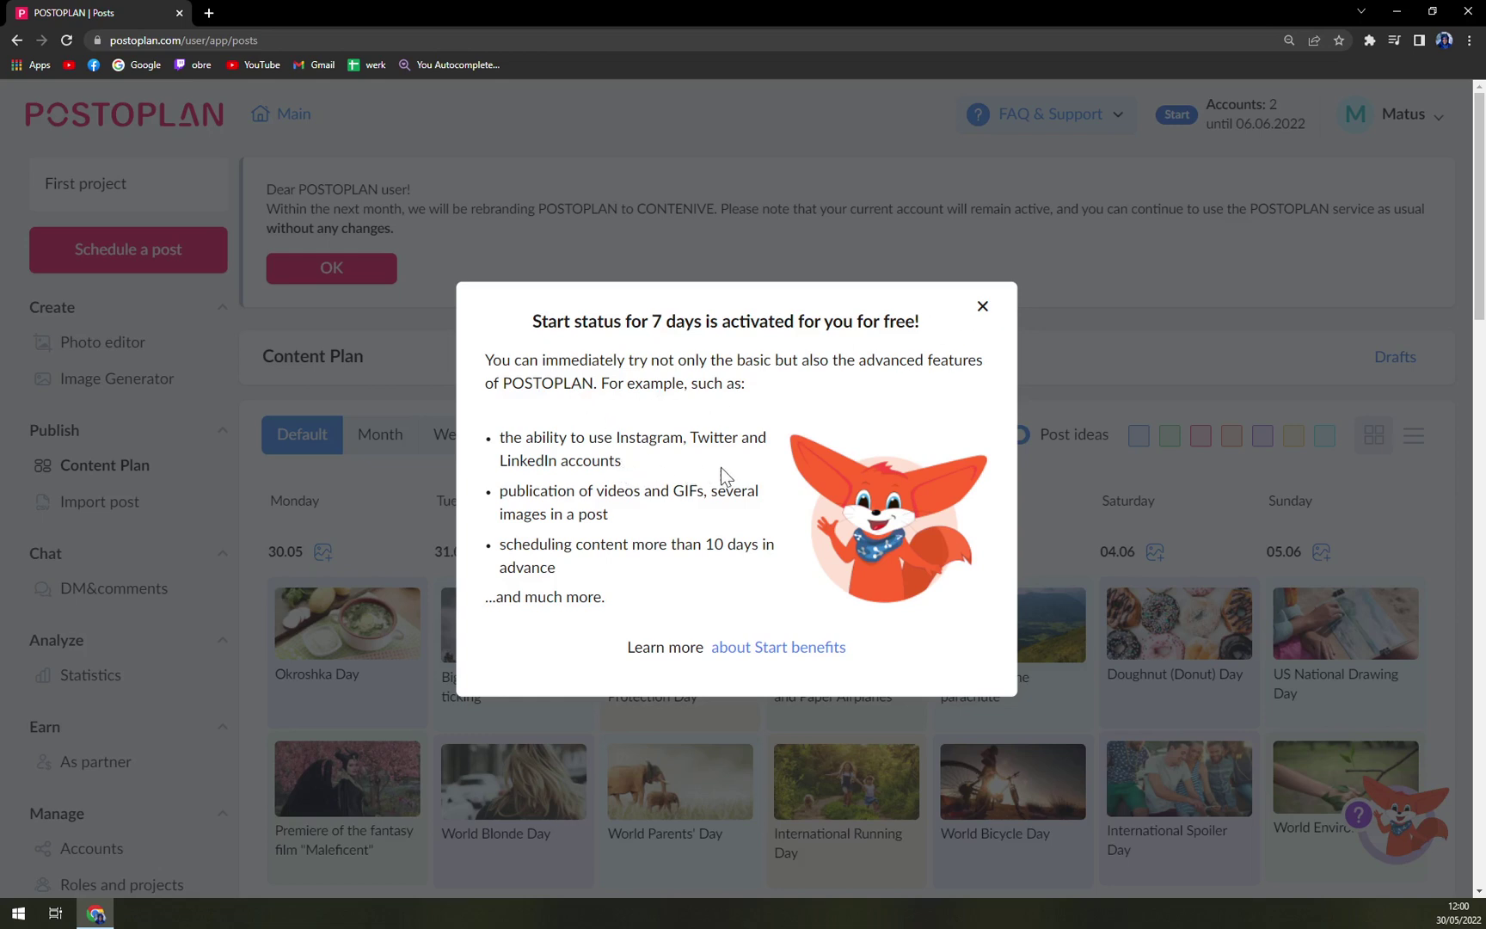
# - Dismiss the Start status announcement, the mascot's welcome popup and the rebranding notice
pyautogui.click(974, 319)
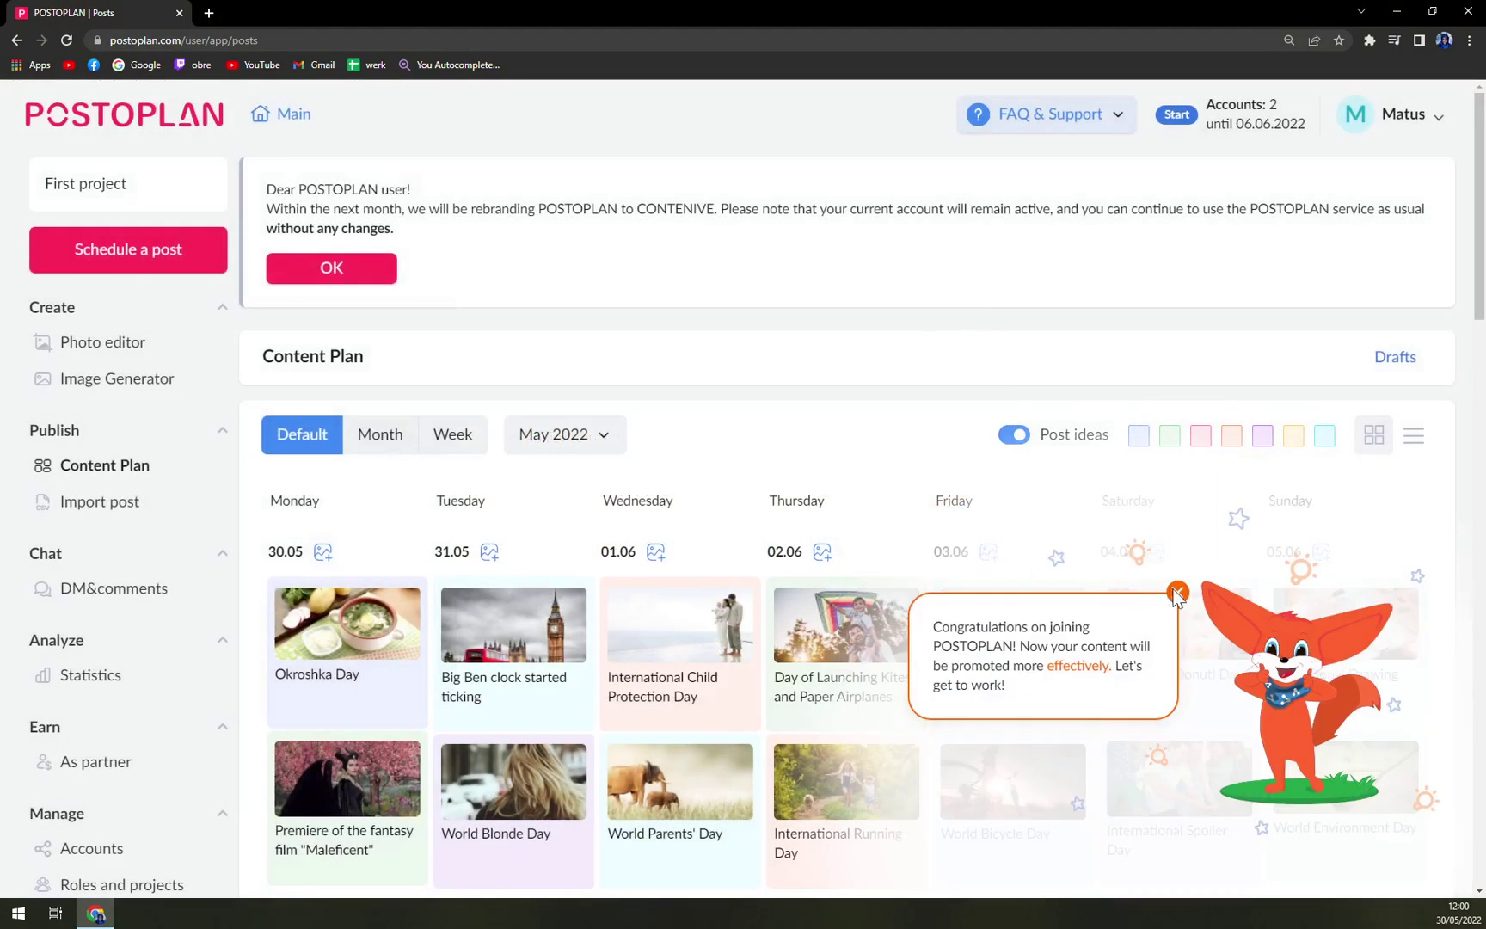
pyautogui.click(1172, 592)
pyautogui.scroll(-5, 535, 462)
pyautogui.scroll(5, 535, 462)
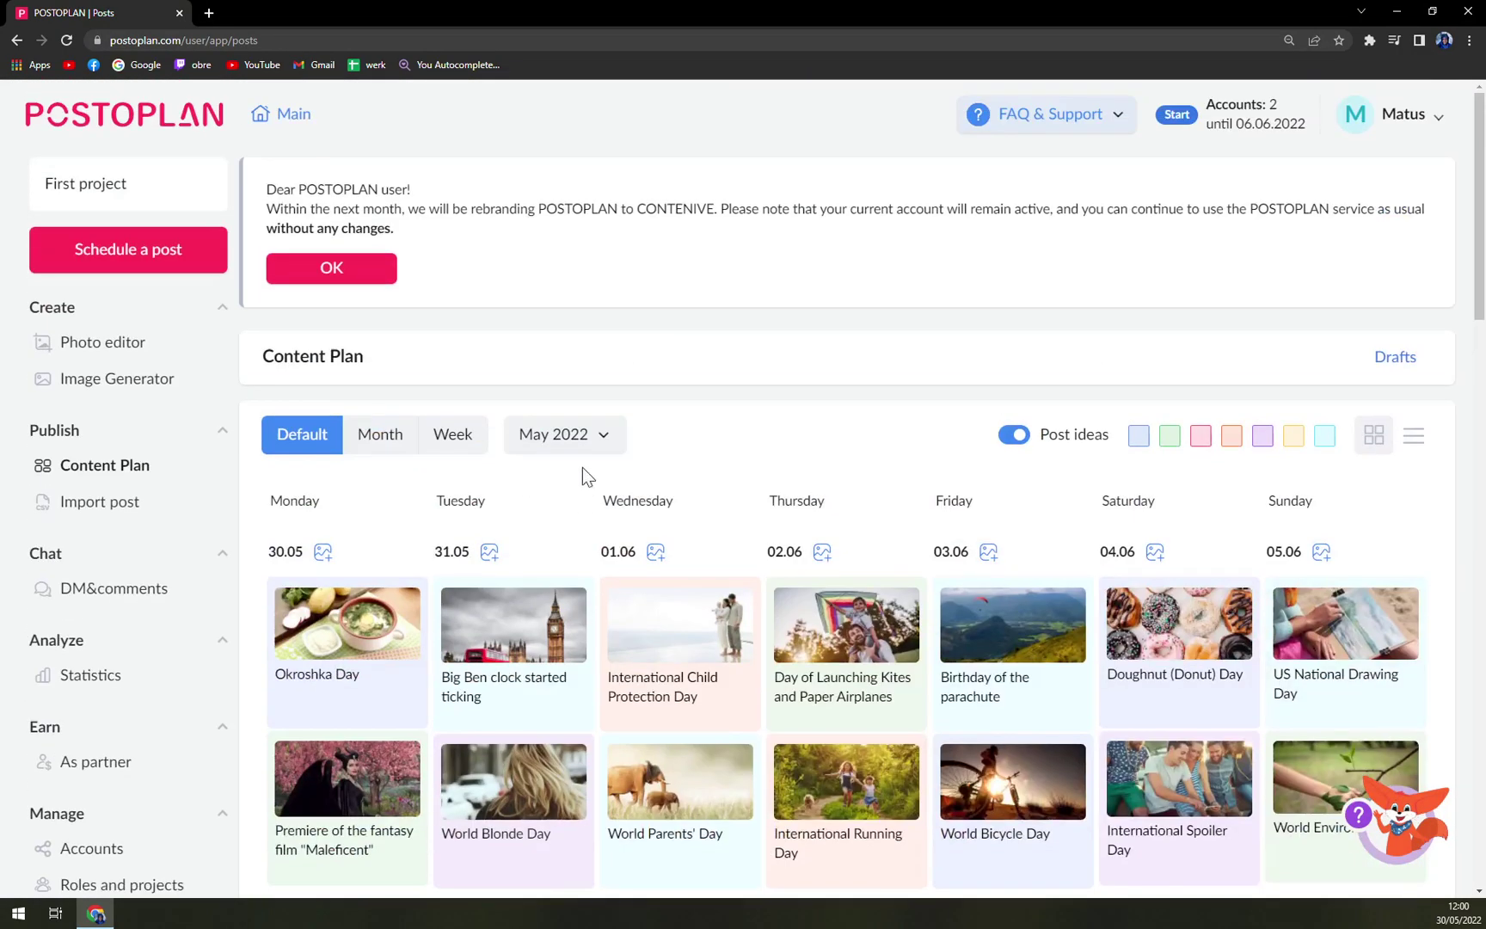
pyautogui.click(376, 273)
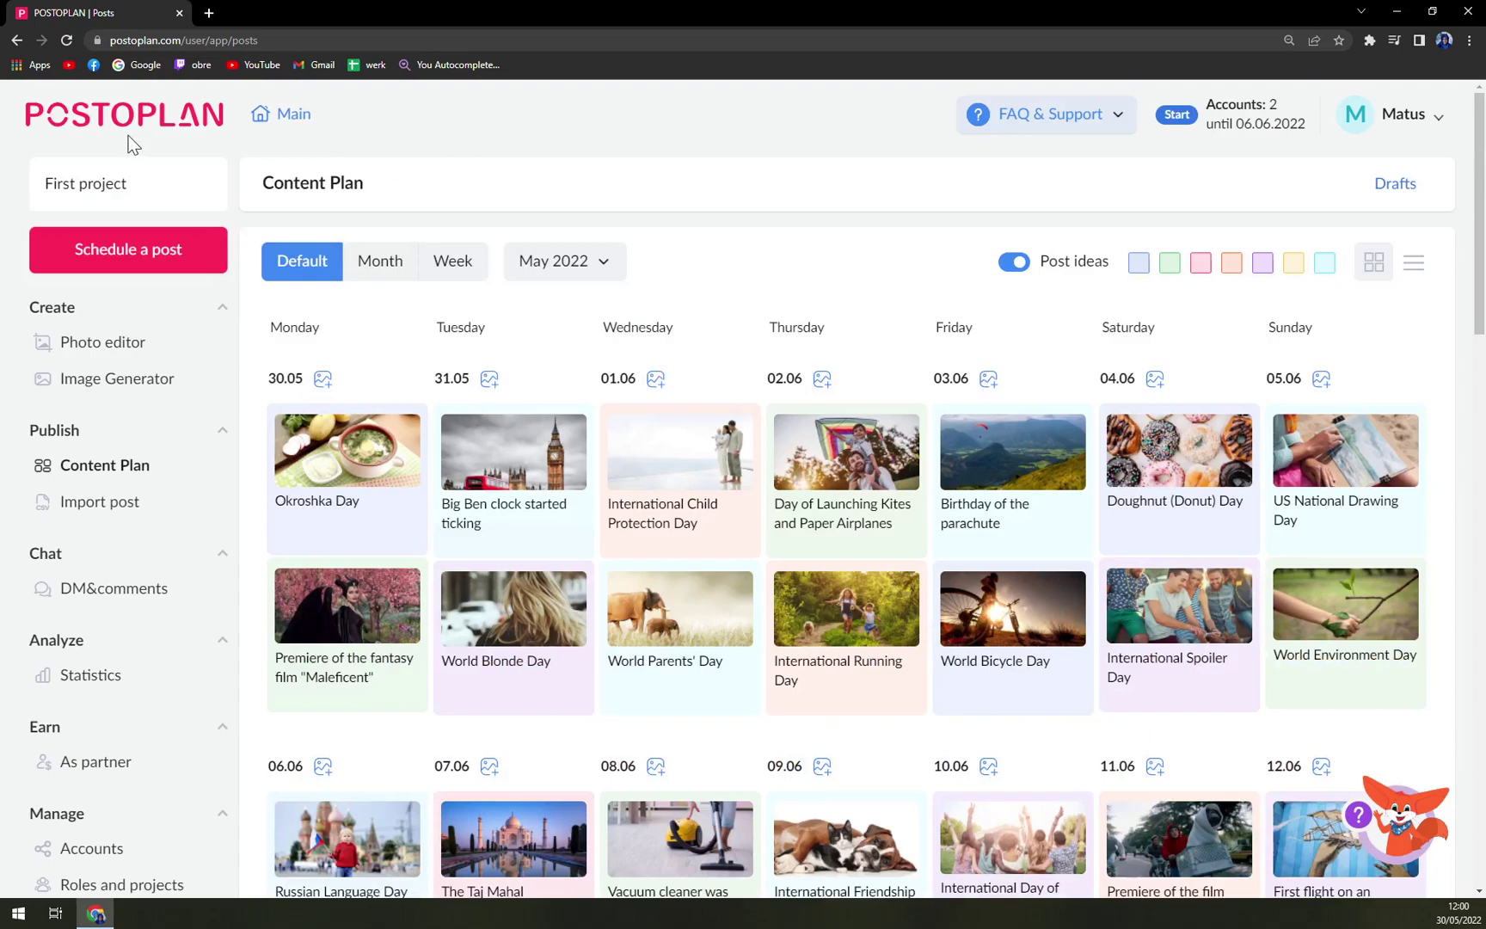
# - Look over the Content Plan: Start subscription until 06.06.2022, 0 of 2 accounts connected
pyautogui.scroll(-8, 73, 542)
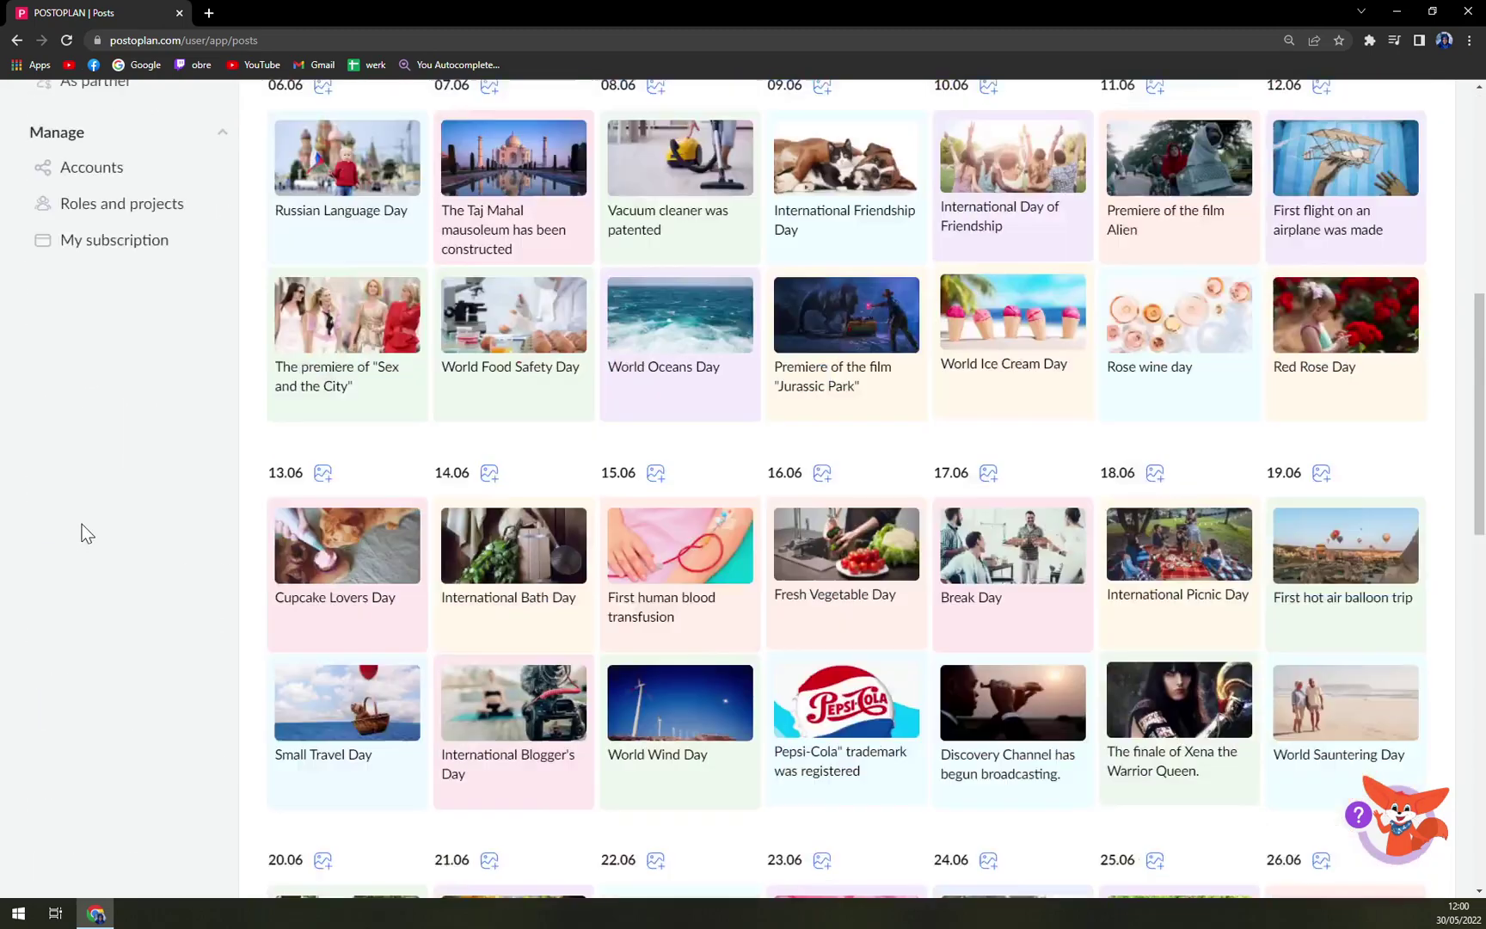
pyautogui.scroll(8, 760, 348)
pyautogui.hotkey('ctrl', '-')
pyautogui.hotkey('ctrl', '+')
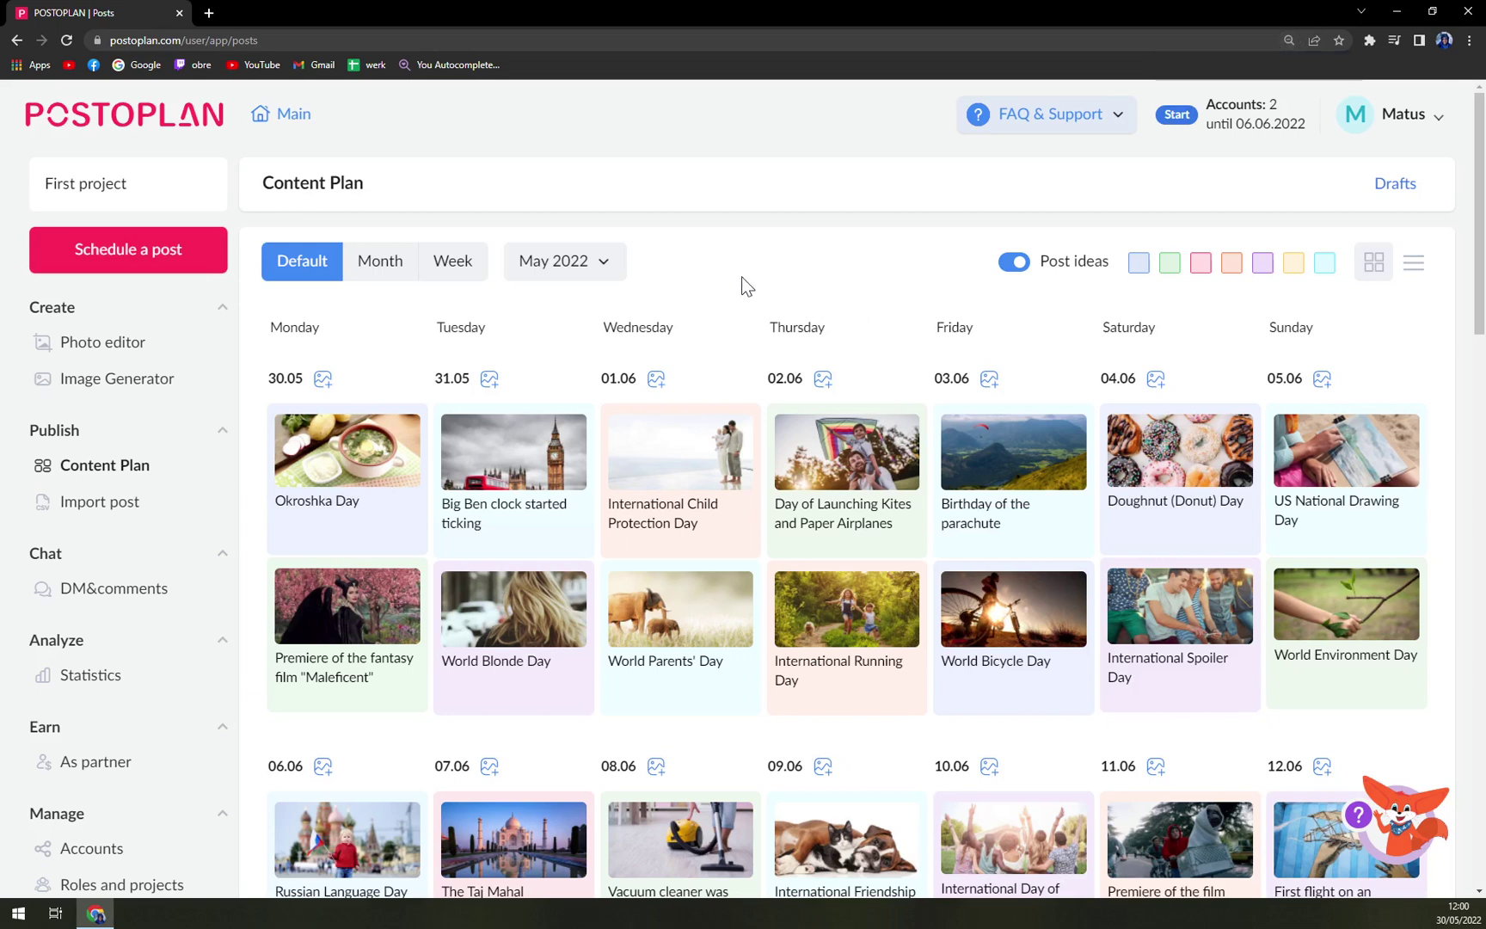
pyautogui.moveTo(1205, 128)
pyautogui.moveTo(1395, 120)
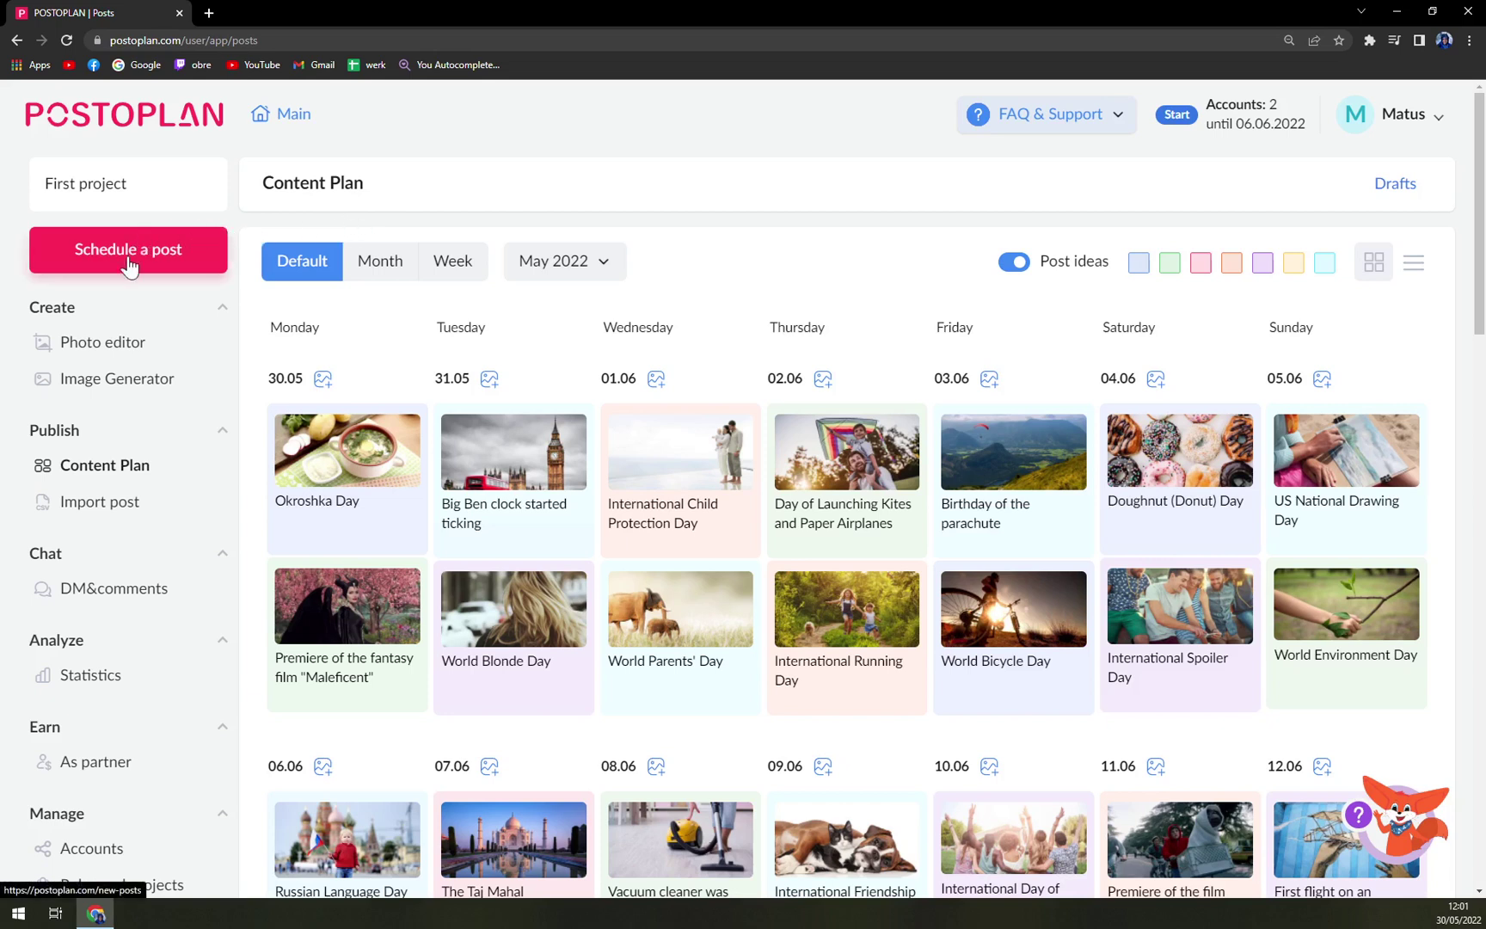
# - Toggle the Create tools list, visit Statistics, dismiss the fox tip, then reach the Photo editor
pyautogui.click(213, 315)
pyautogui.click(212, 315)
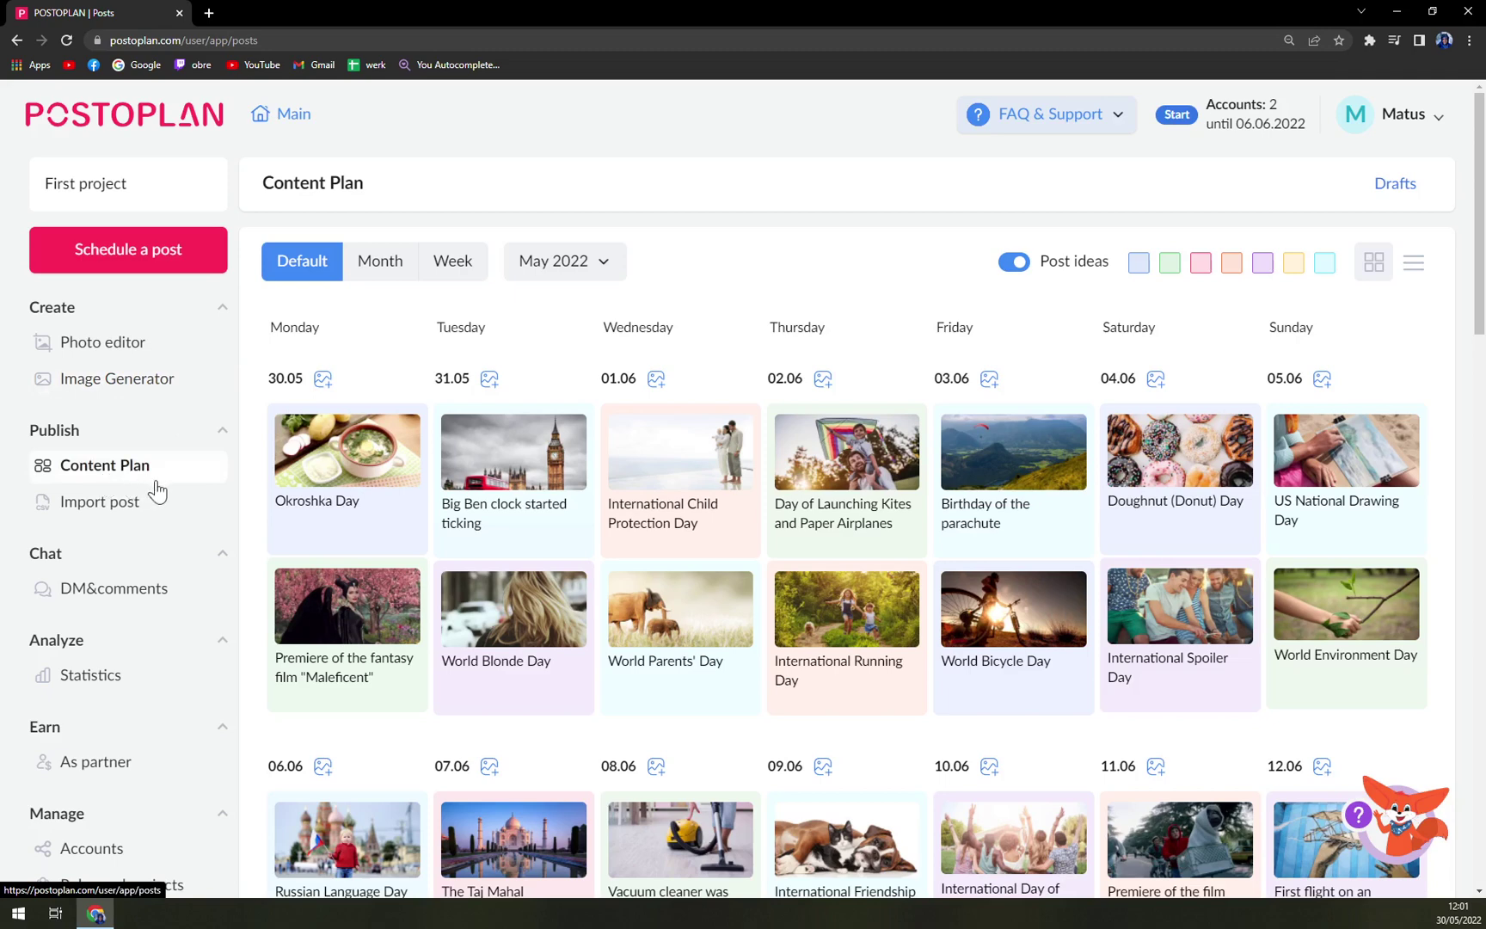
pyautogui.scroll(-2, 136, 613)
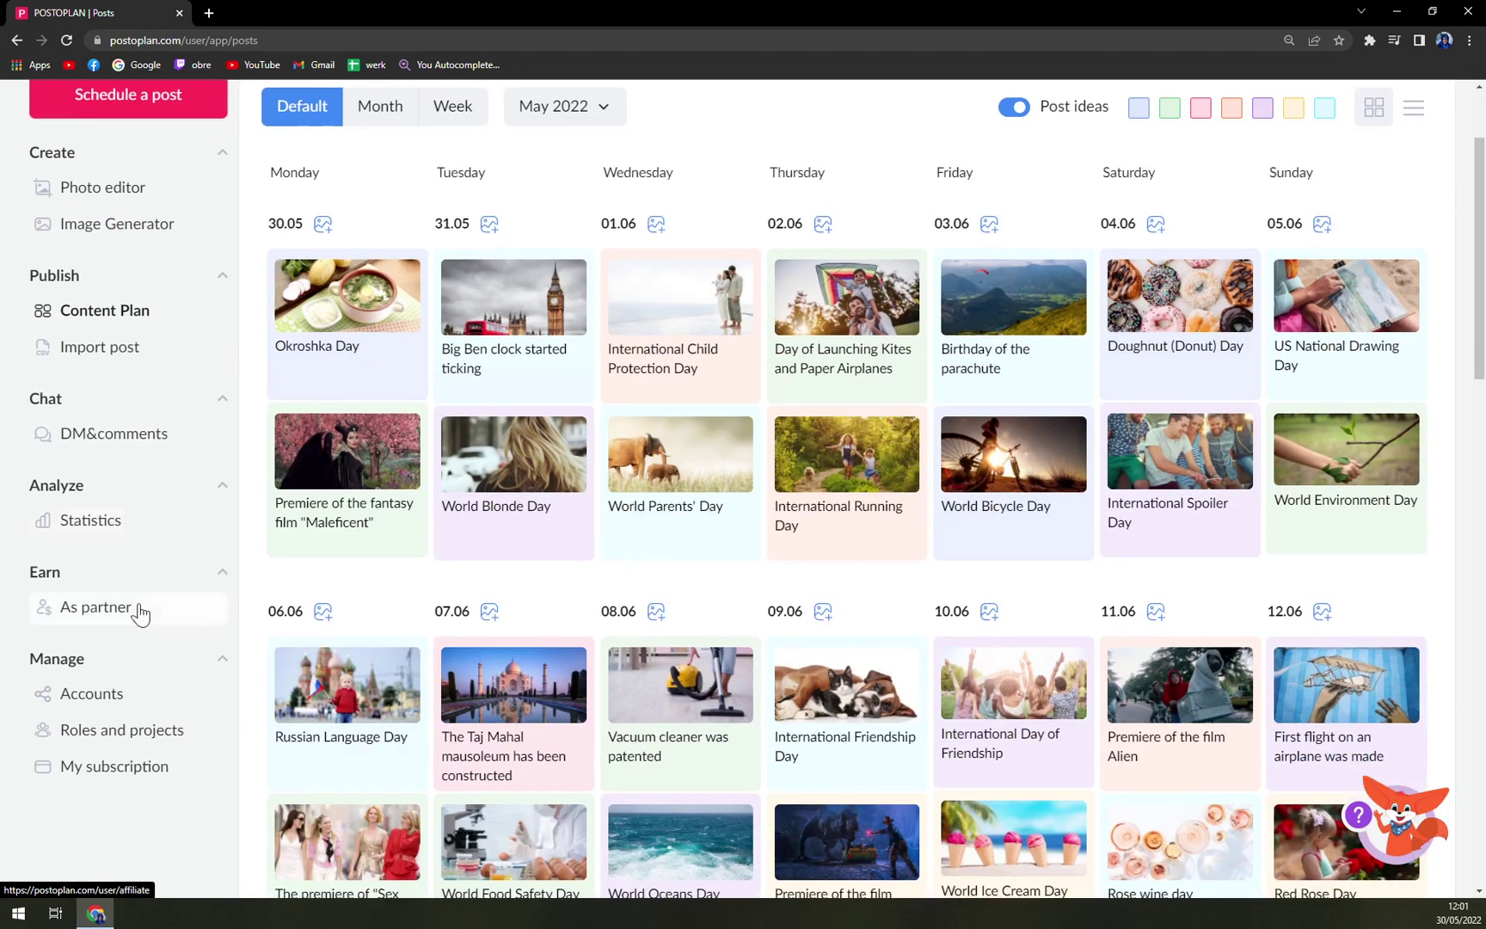
pyautogui.click(134, 542)
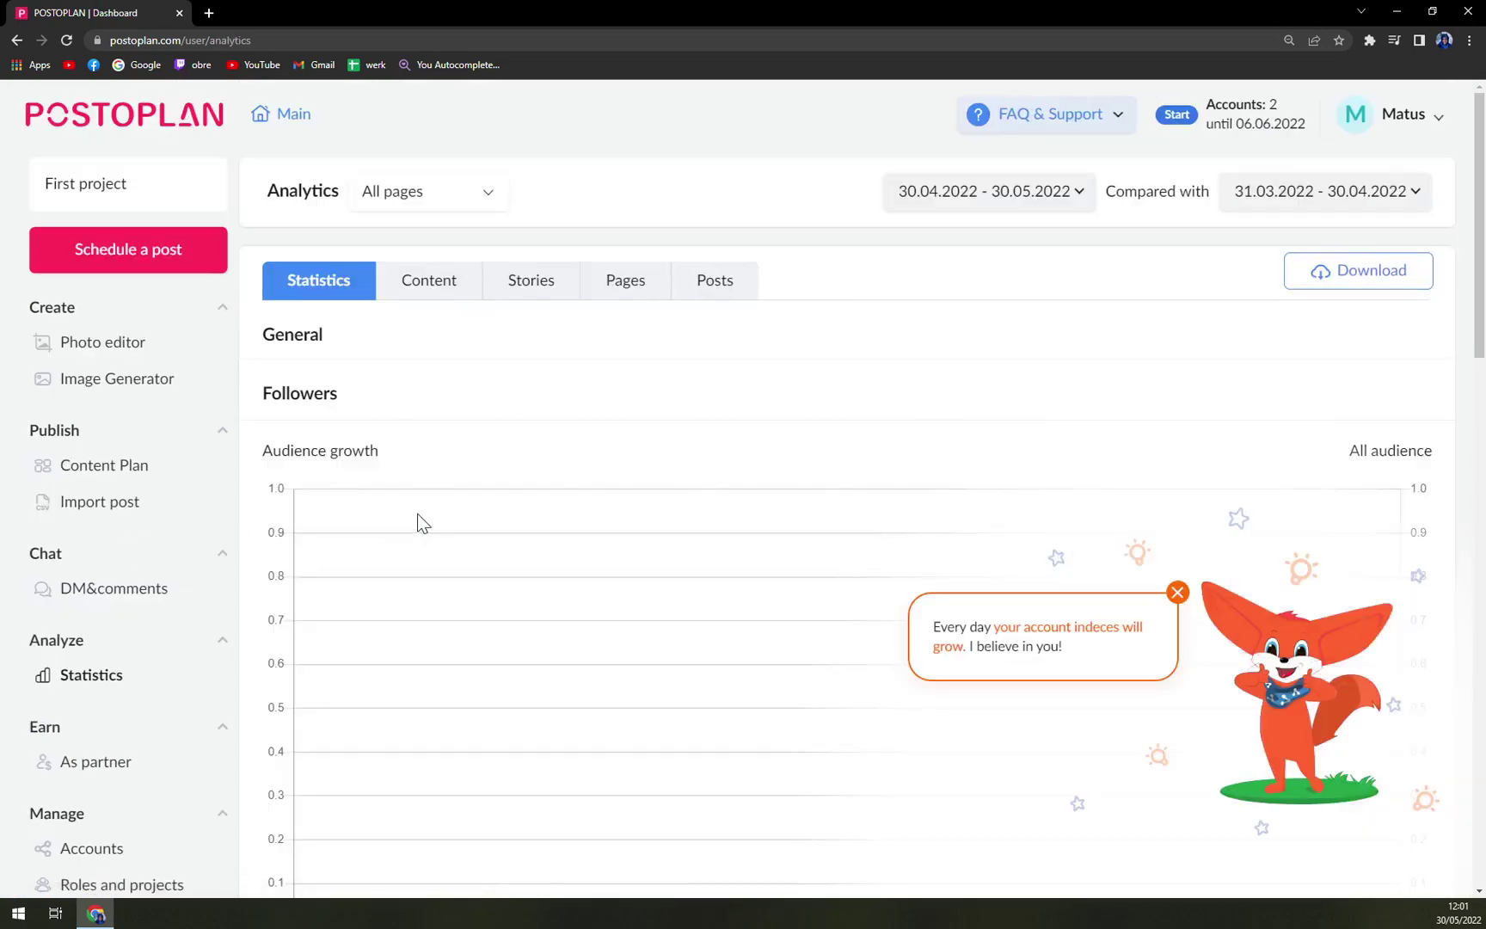
pyautogui.click(1177, 592)
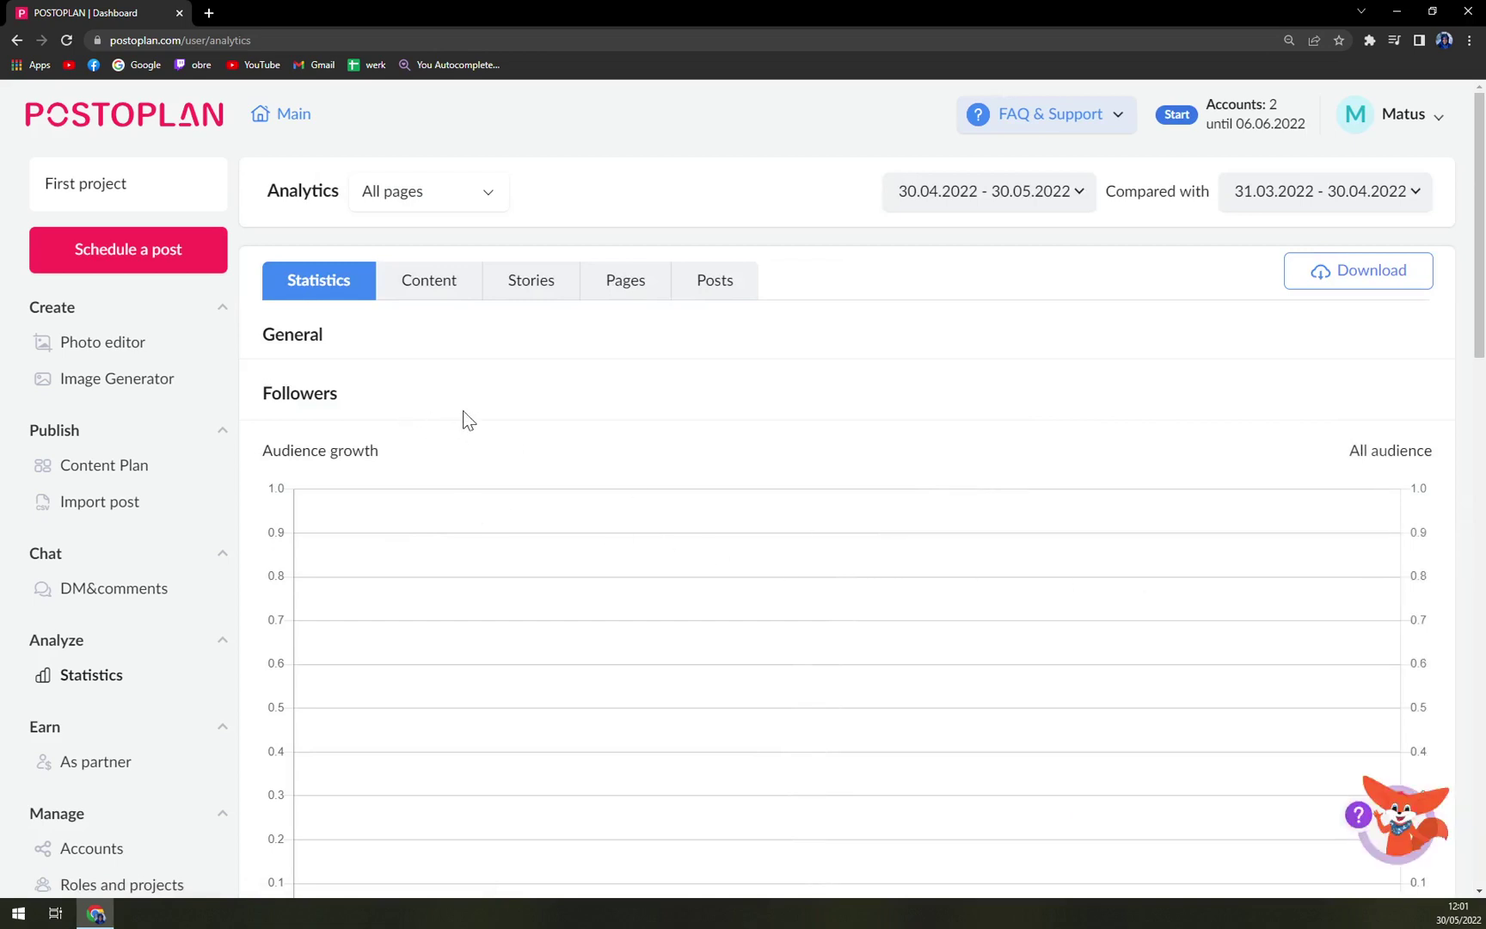
pyautogui.click(126, 341)
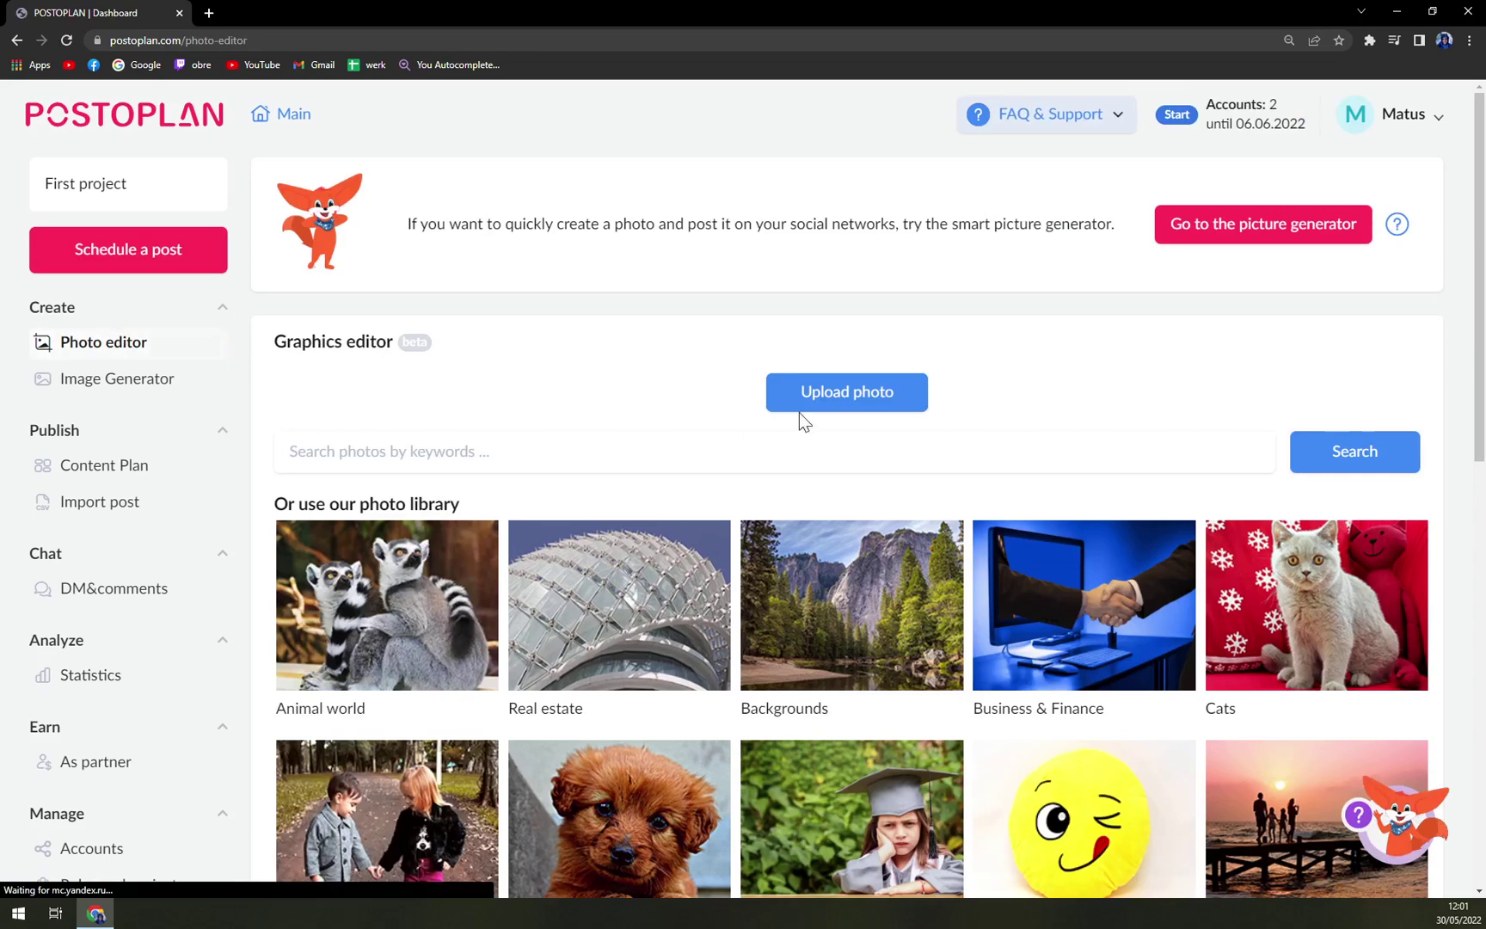
# - Upload the moonmoon wolf image from Desktop > useless stuff into the photo editor
pyautogui.click(799, 409)
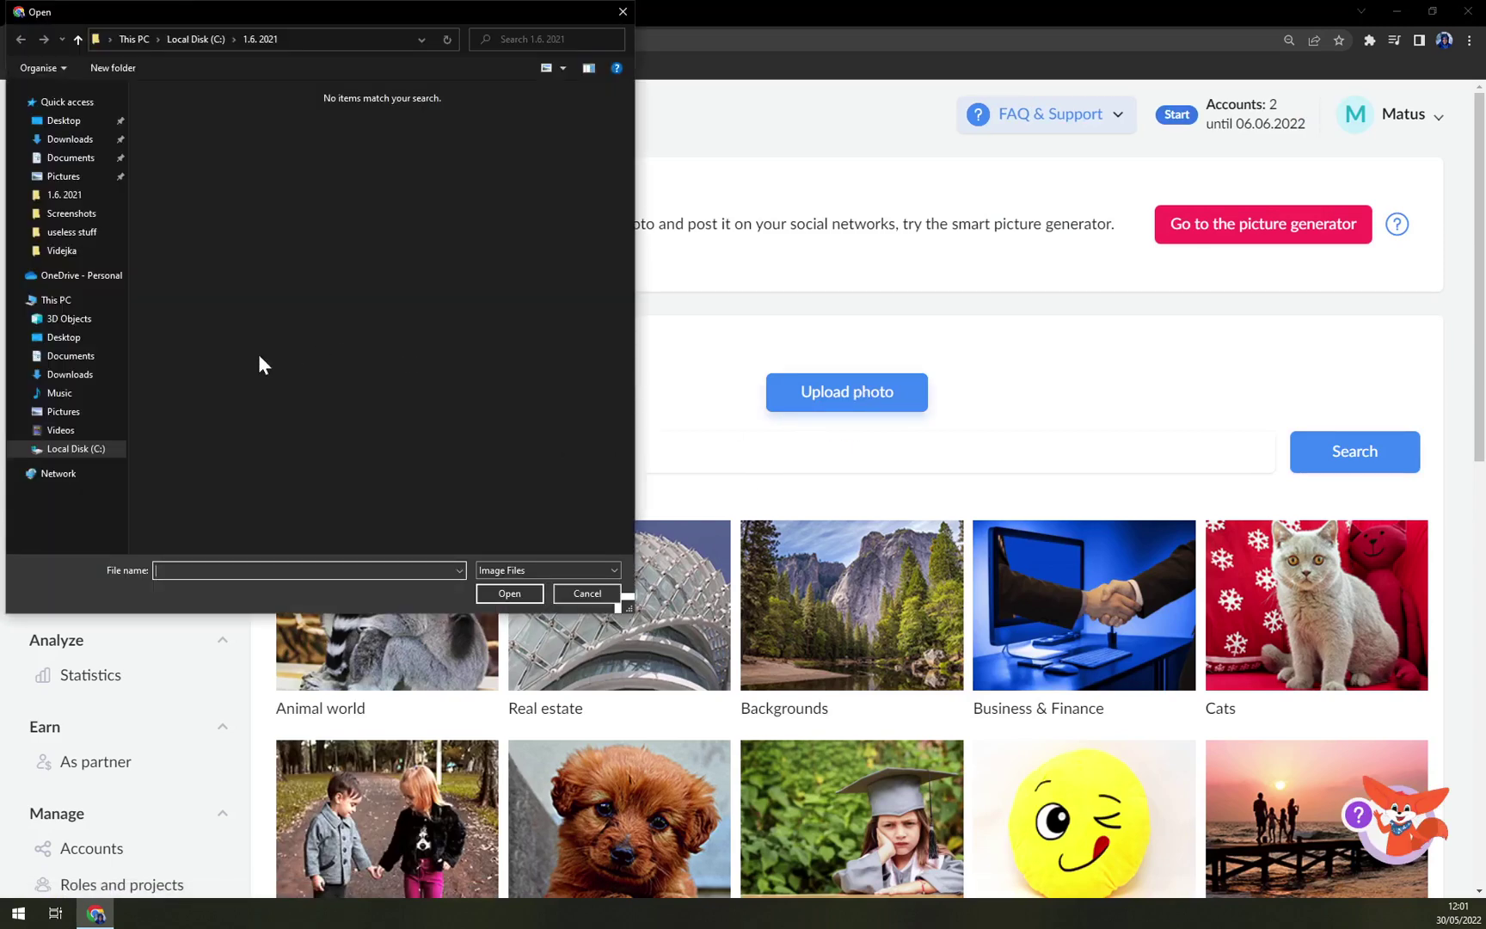
pyautogui.click(69, 120)
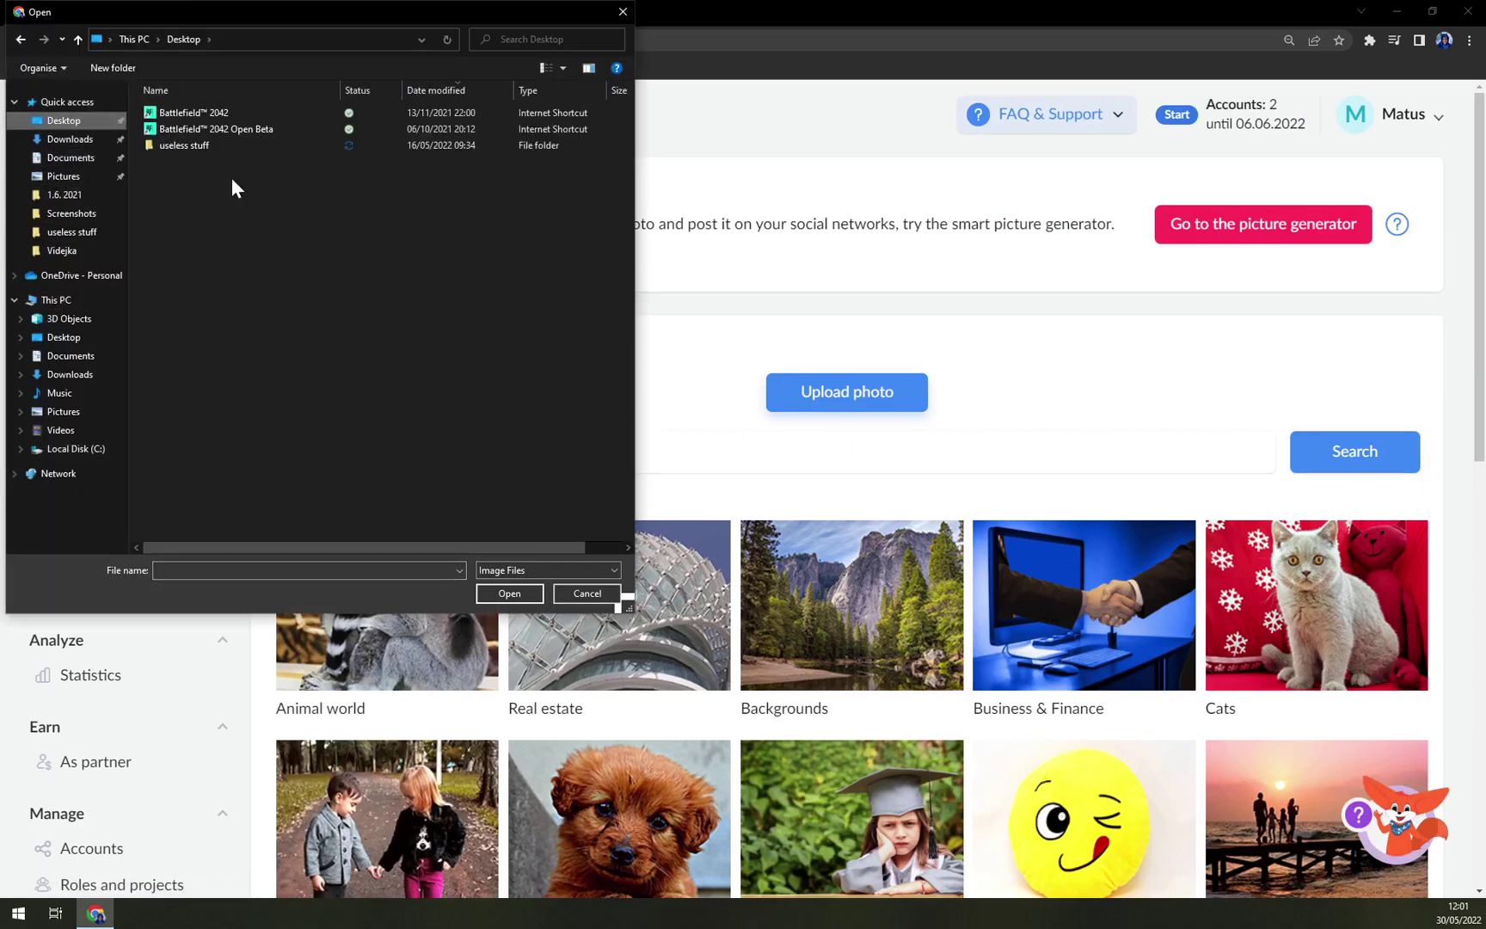
pyautogui.doubleClick(167, 146)
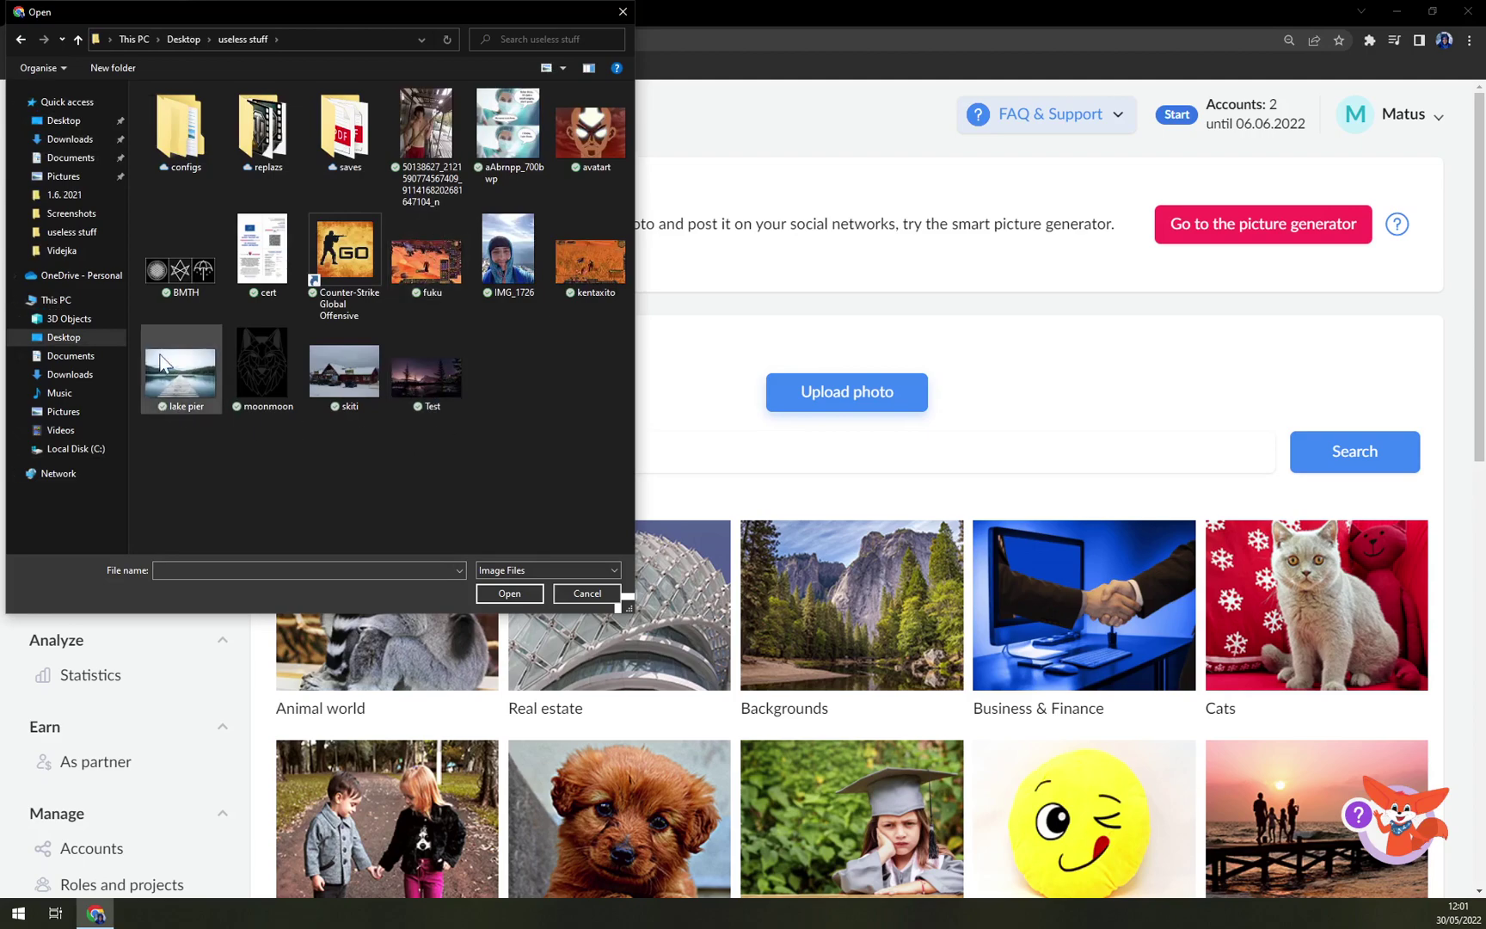
pyautogui.doubleClick(274, 365)
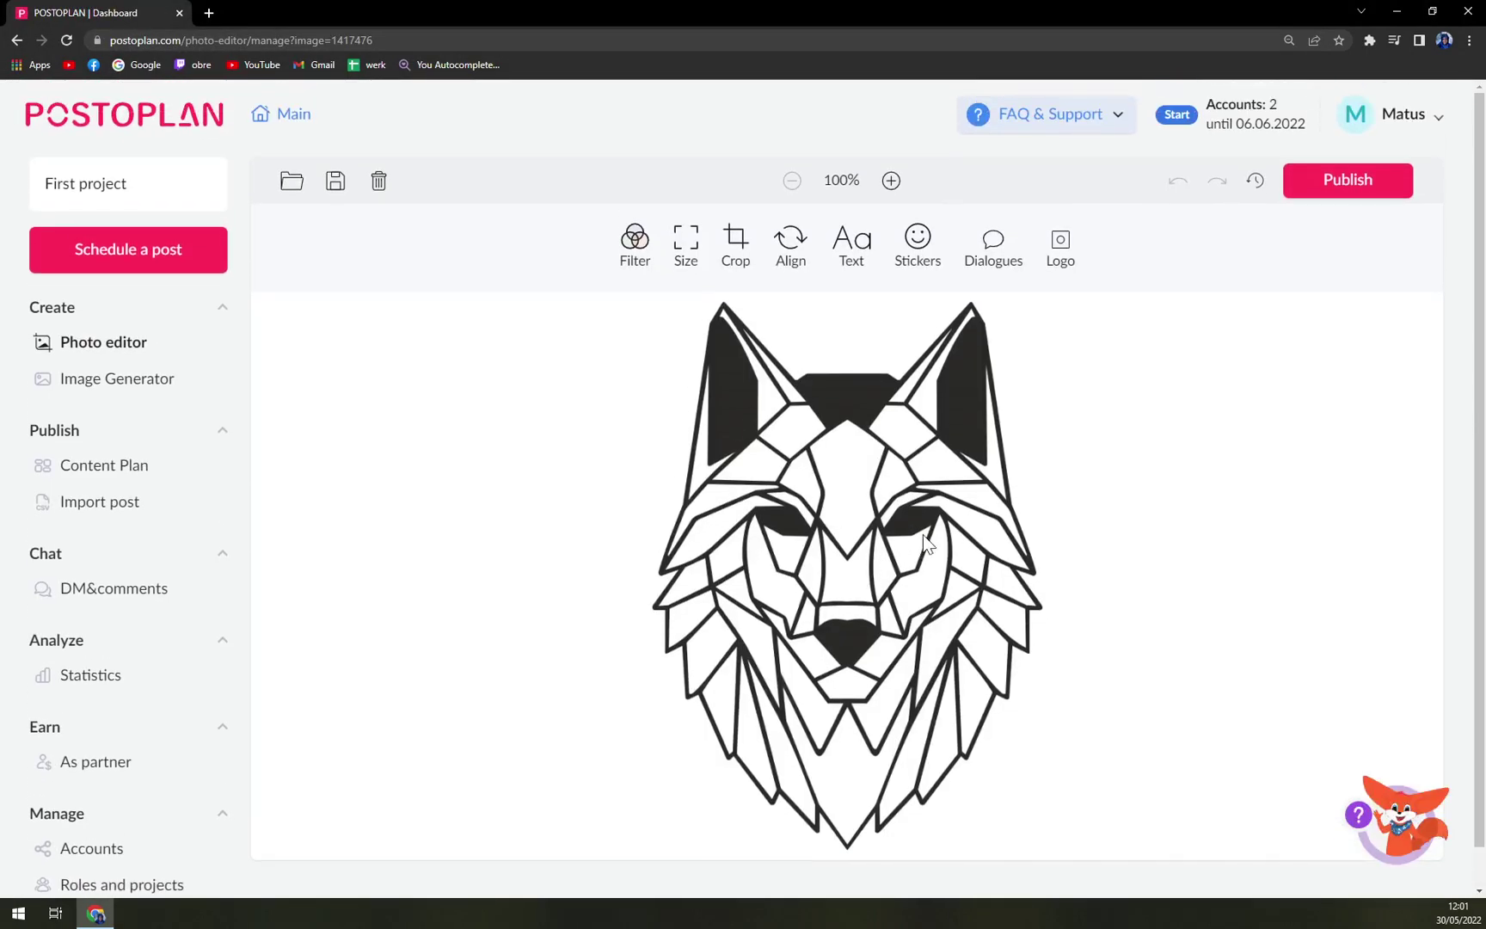
# - Try the Invert and Emboss filters, remove them, and undo back to the solid black wolf
pyautogui.scroll(-1, 925, 542)
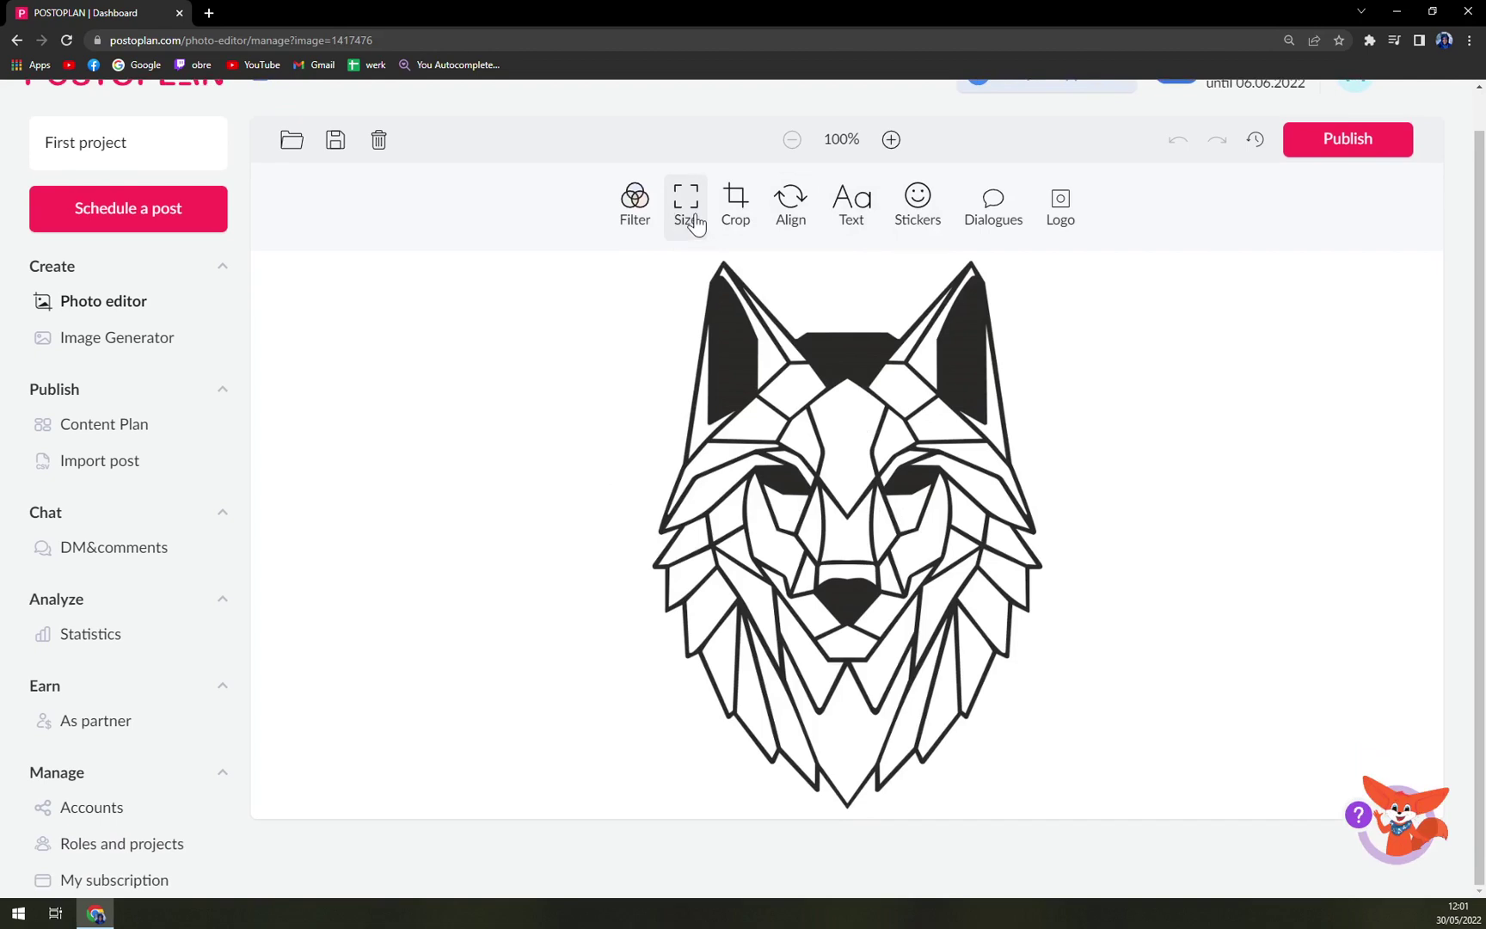
pyautogui.click(632, 206)
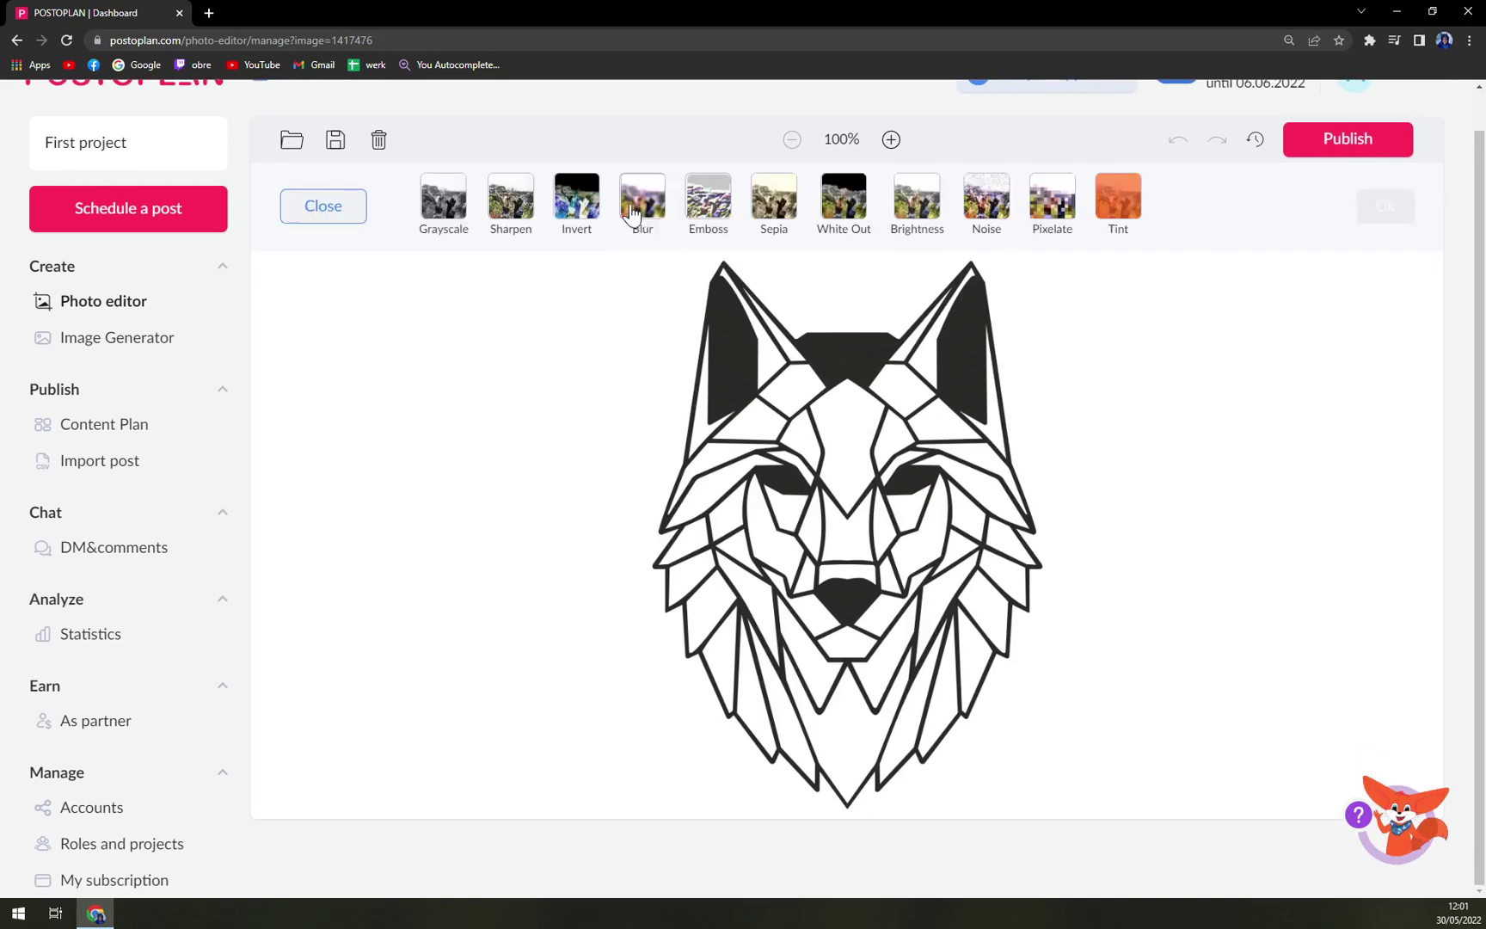
pyautogui.click(575, 204)
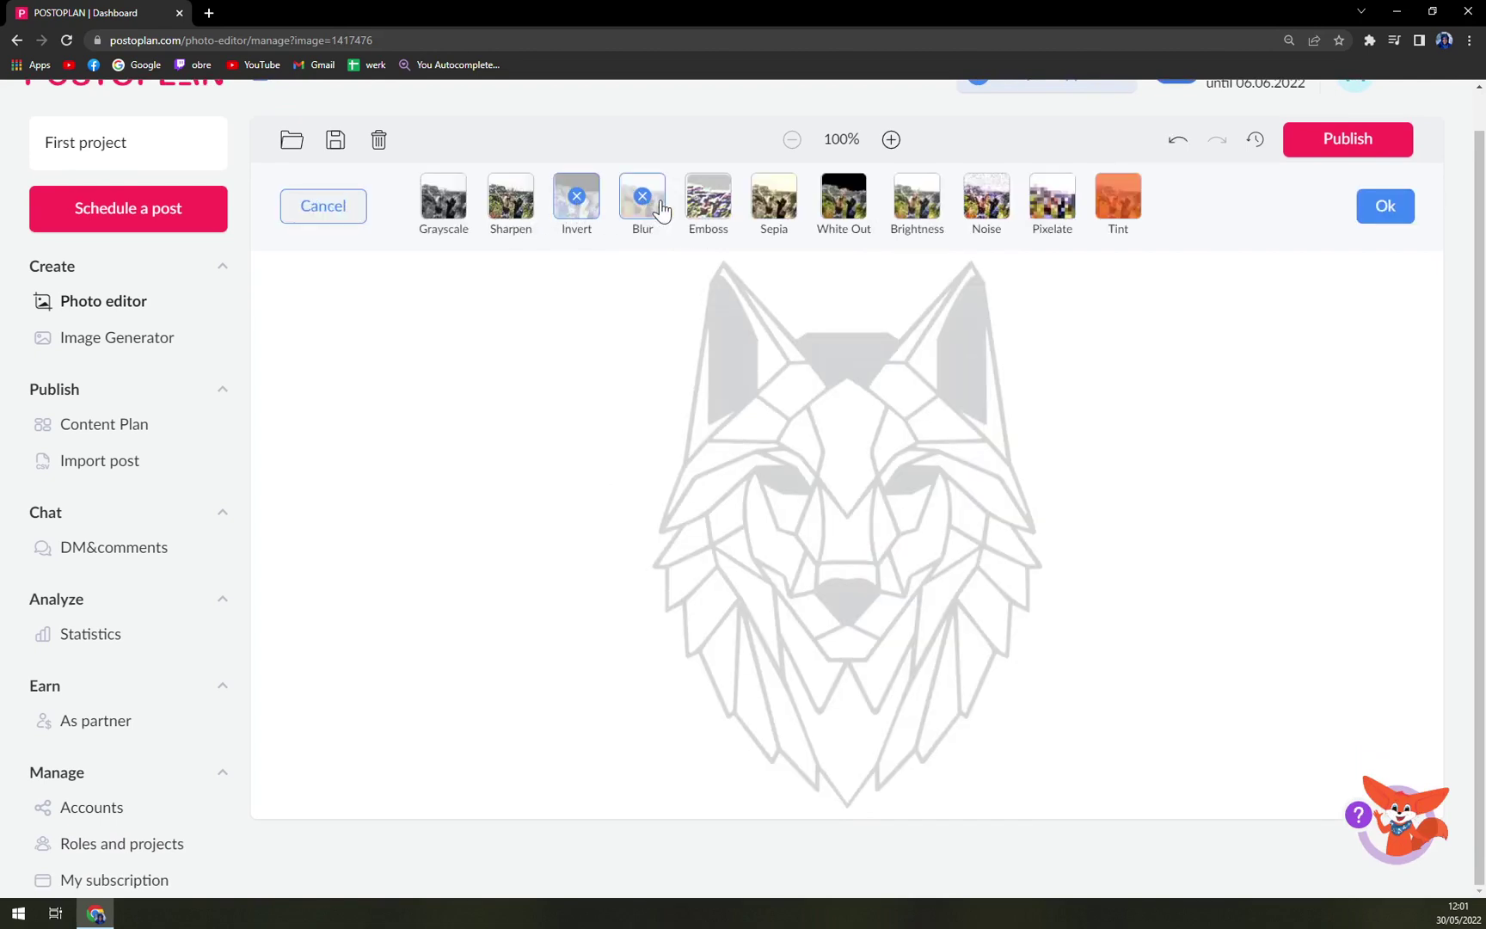
pyautogui.click(576, 198)
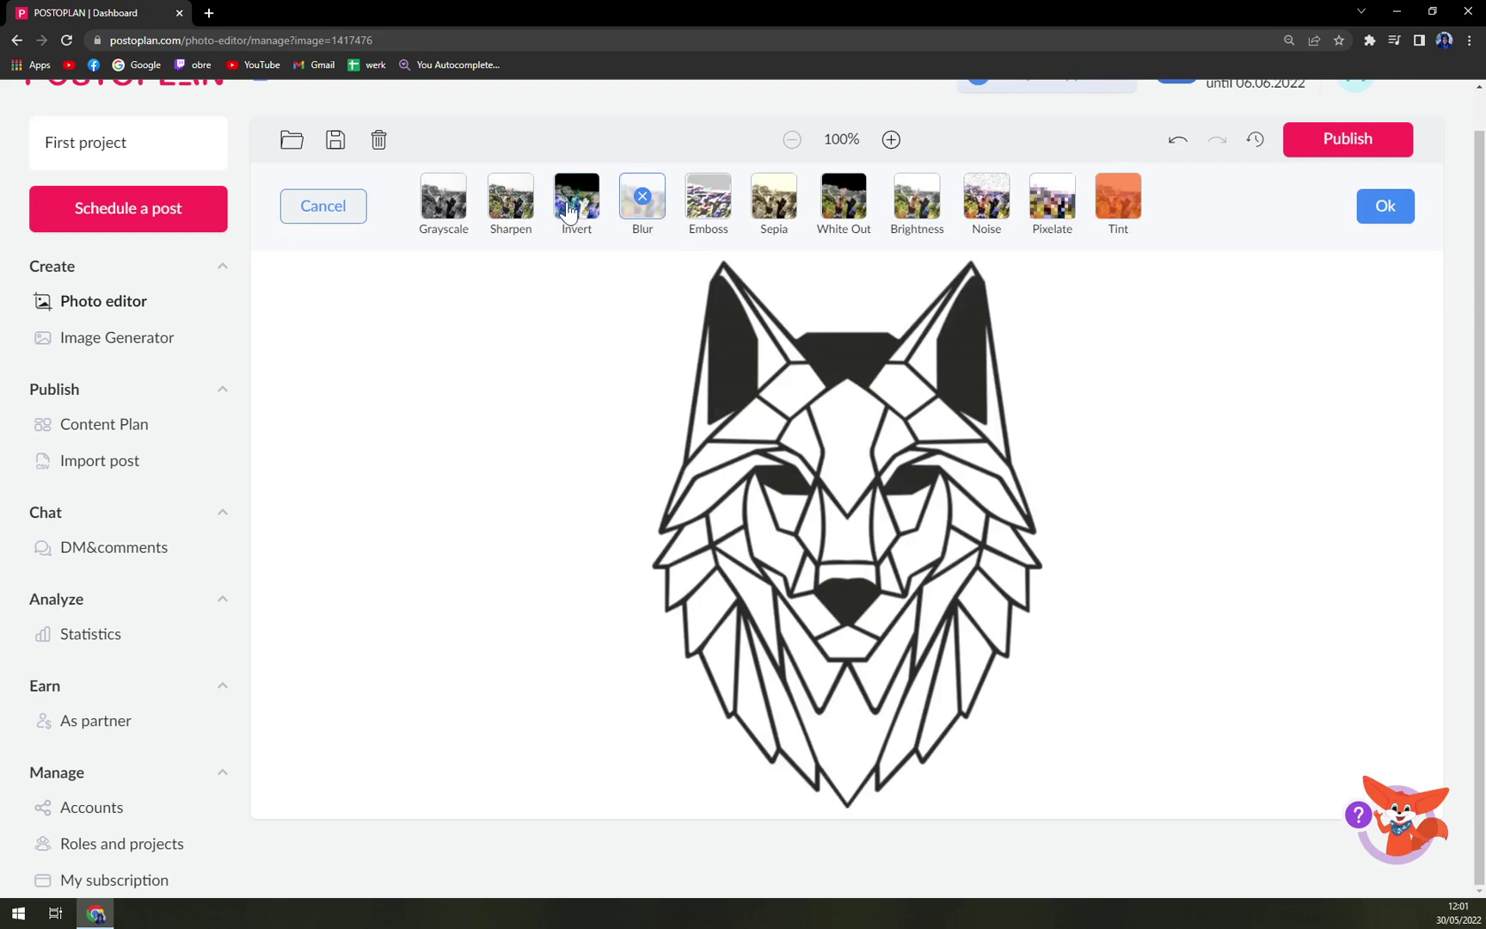
pyautogui.click(697, 206)
pyautogui.click(698, 208)
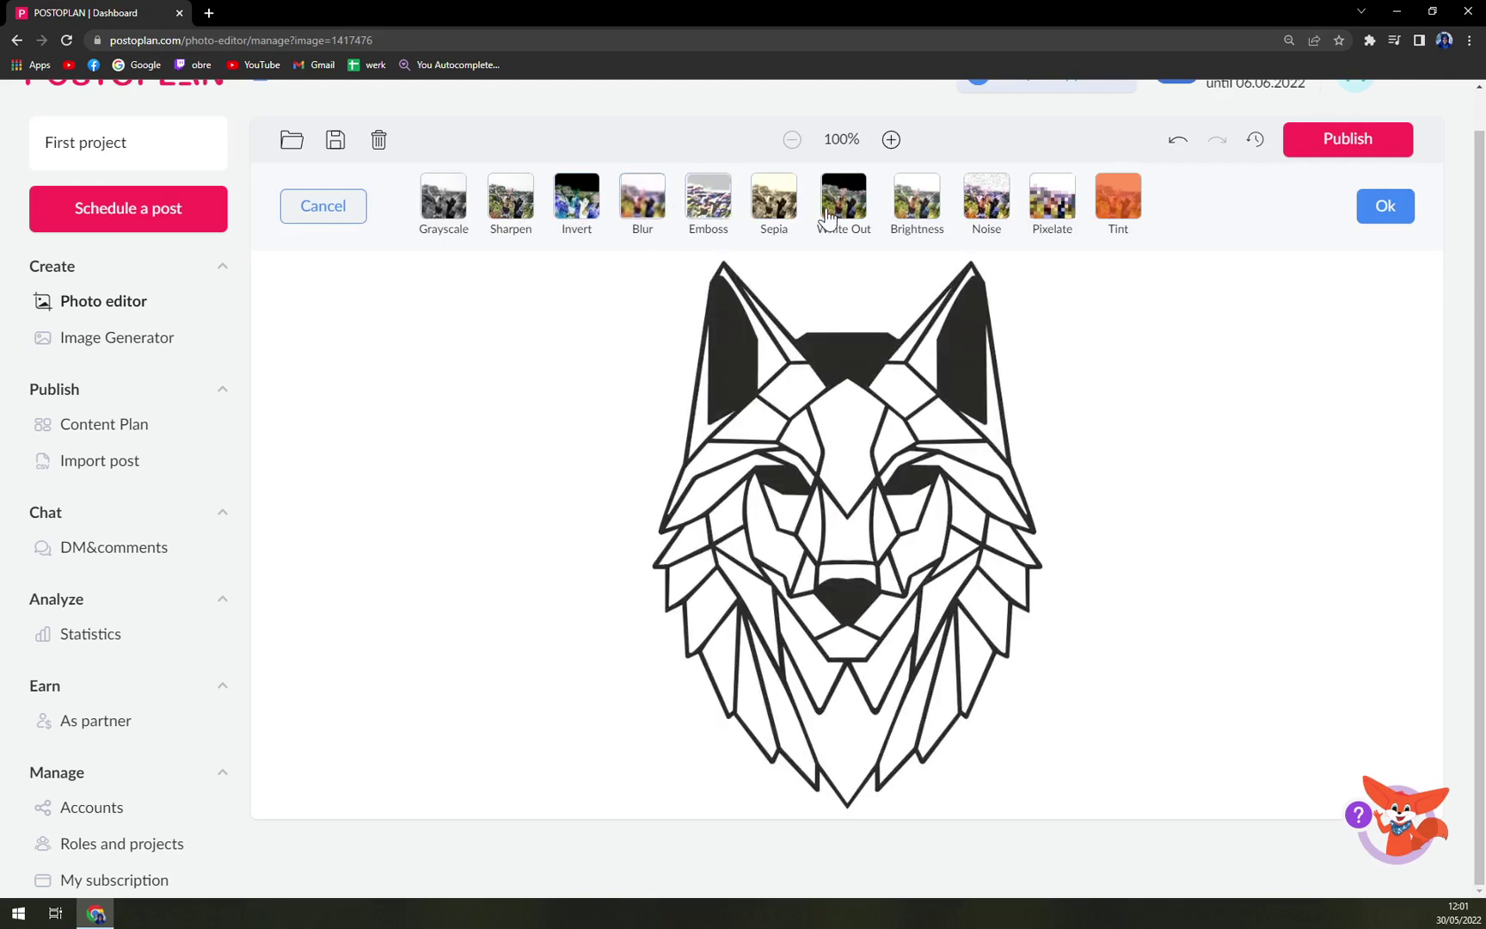
pyautogui.click(1382, 206)
pyautogui.click(1191, 196)
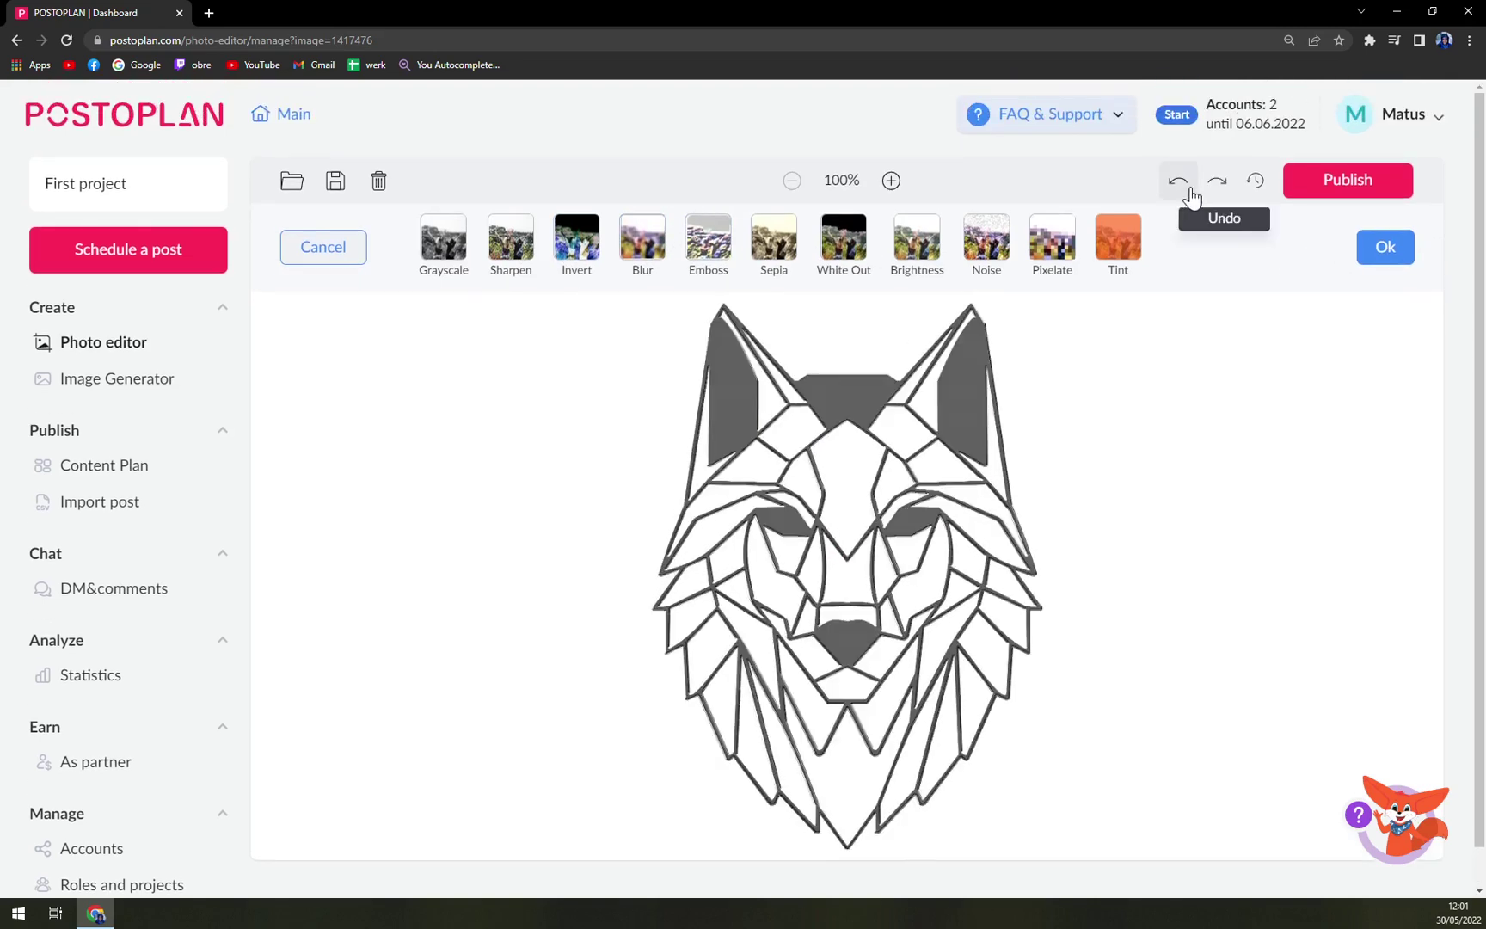
pyautogui.click(1188, 196)
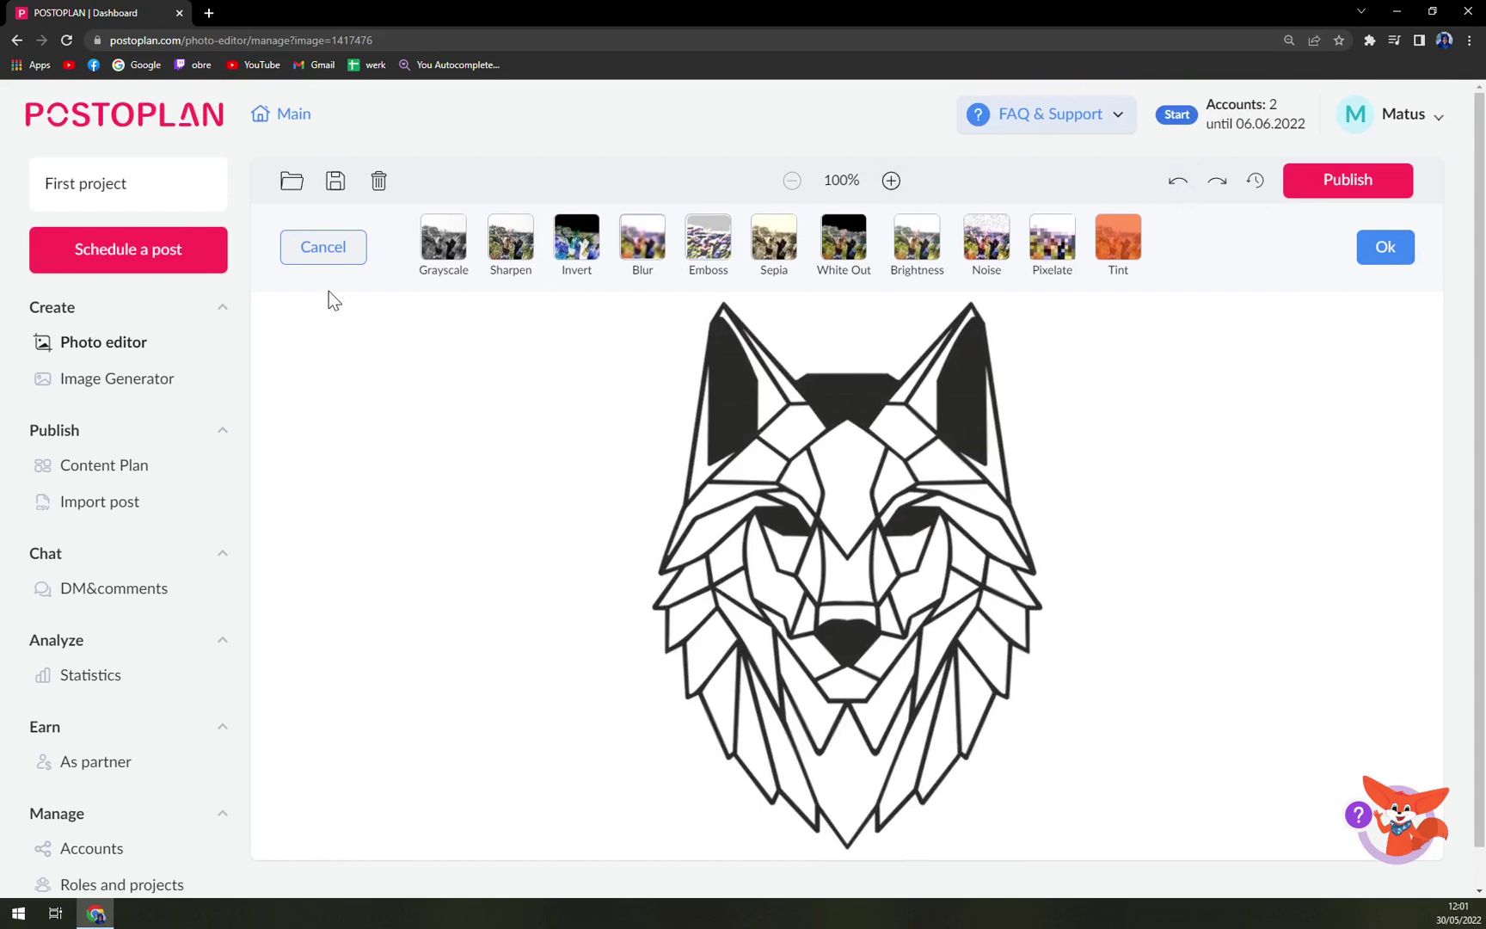
pyautogui.click(332, 248)
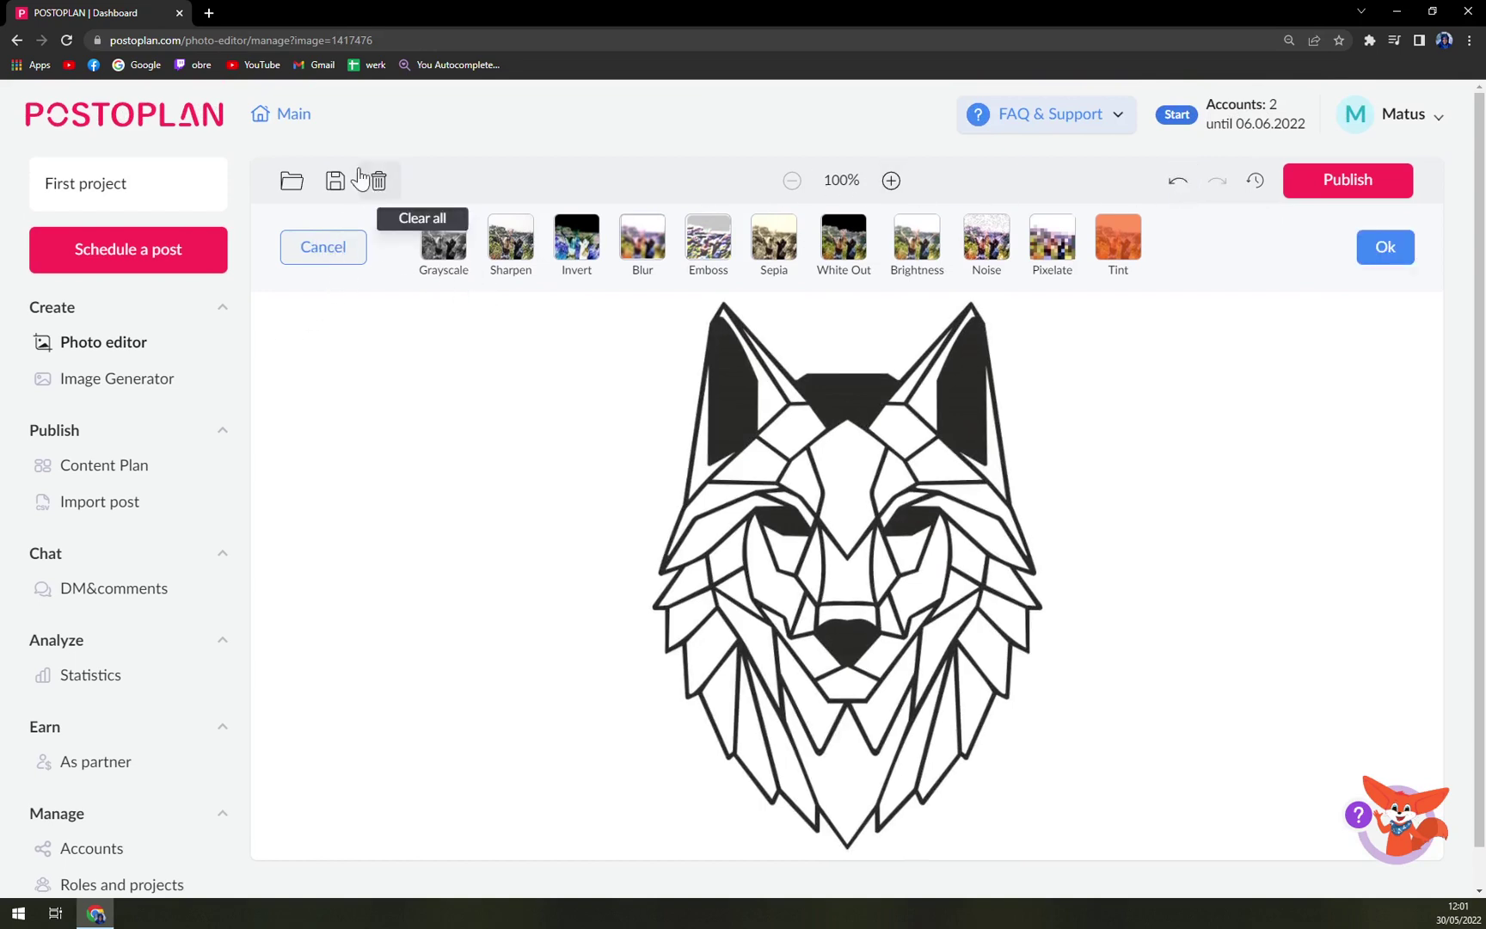
# - Toggle the Tint filter on and off, leaving it removed, and close the filter strip
pyautogui.click(1120, 244)
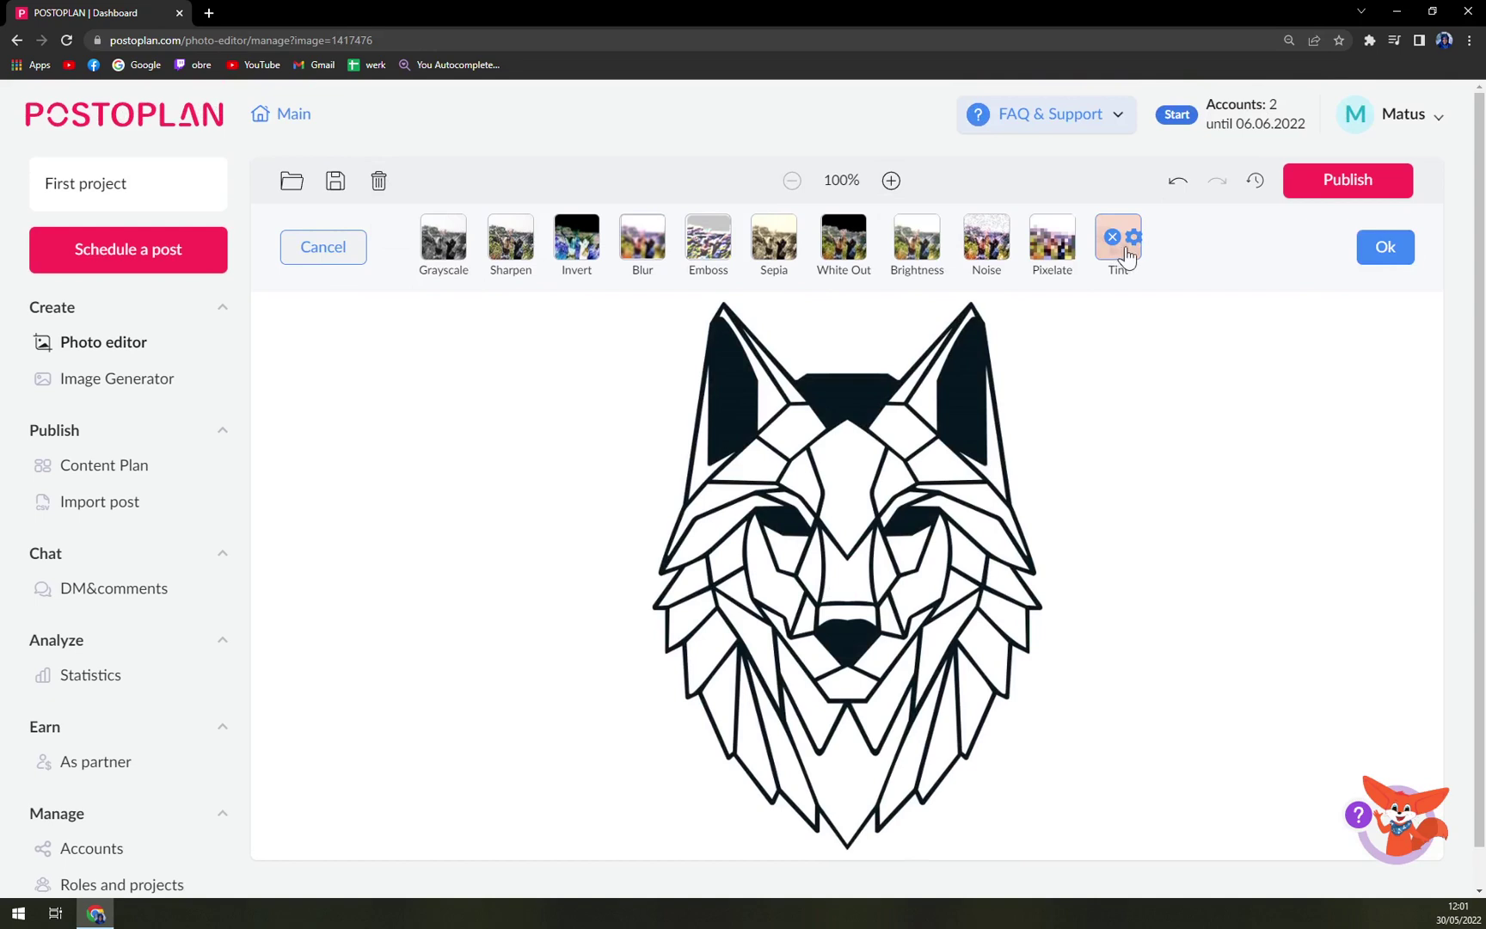
pyautogui.click(1125, 256)
pyautogui.click(1118, 246)
pyautogui.click(1117, 258)
pyautogui.click(1380, 250)
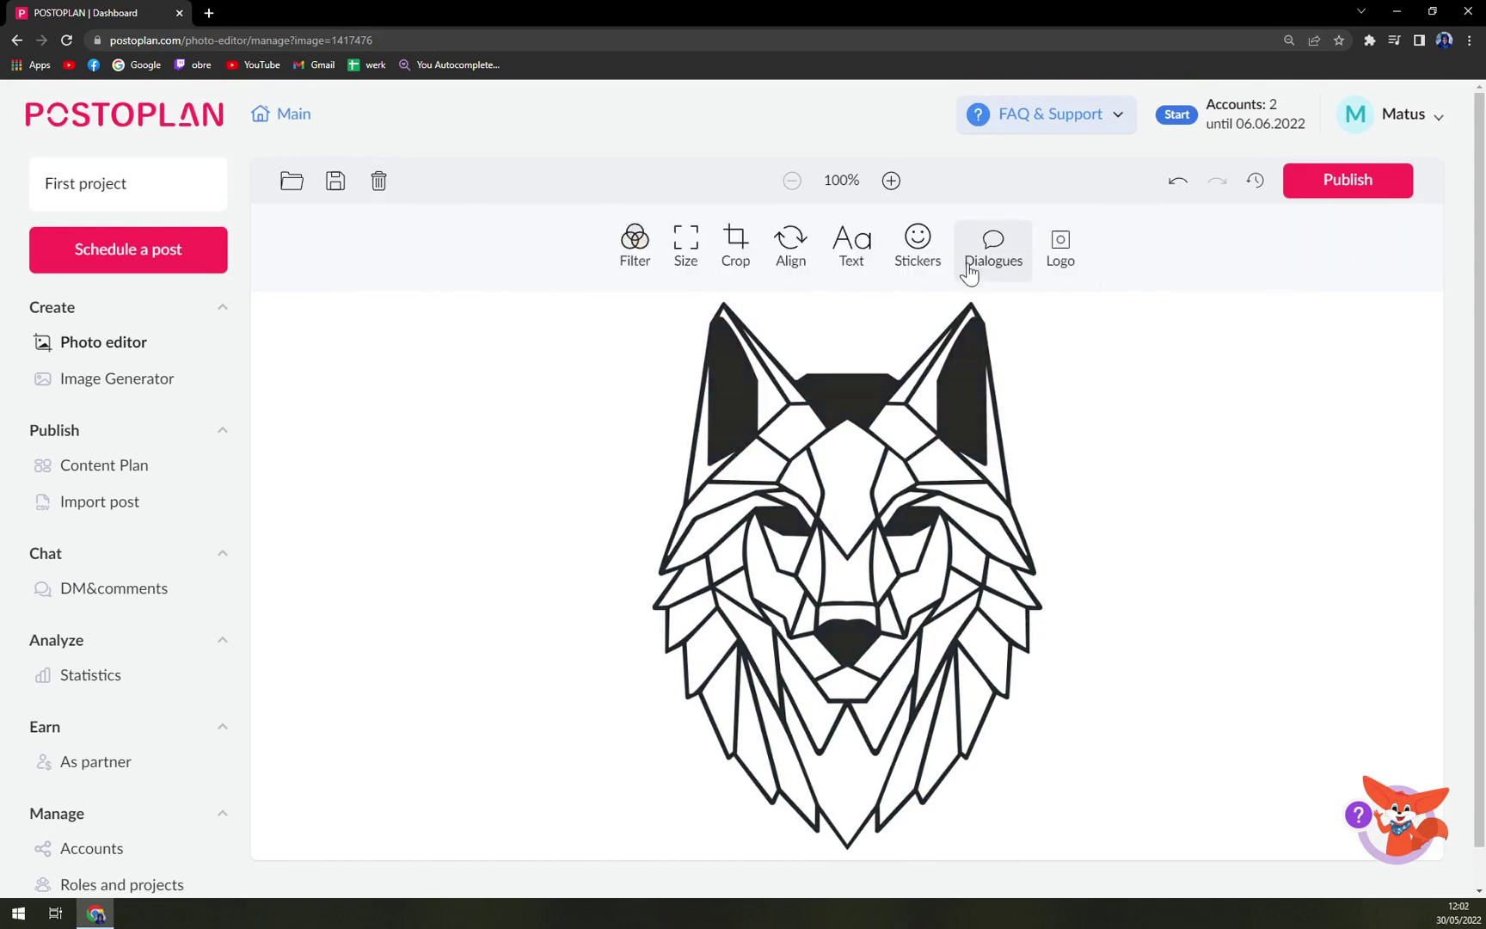
# - Send the wolf image to post planning, check the accounts list, and reach the Account connection page
pyautogui.click(1356, 200)
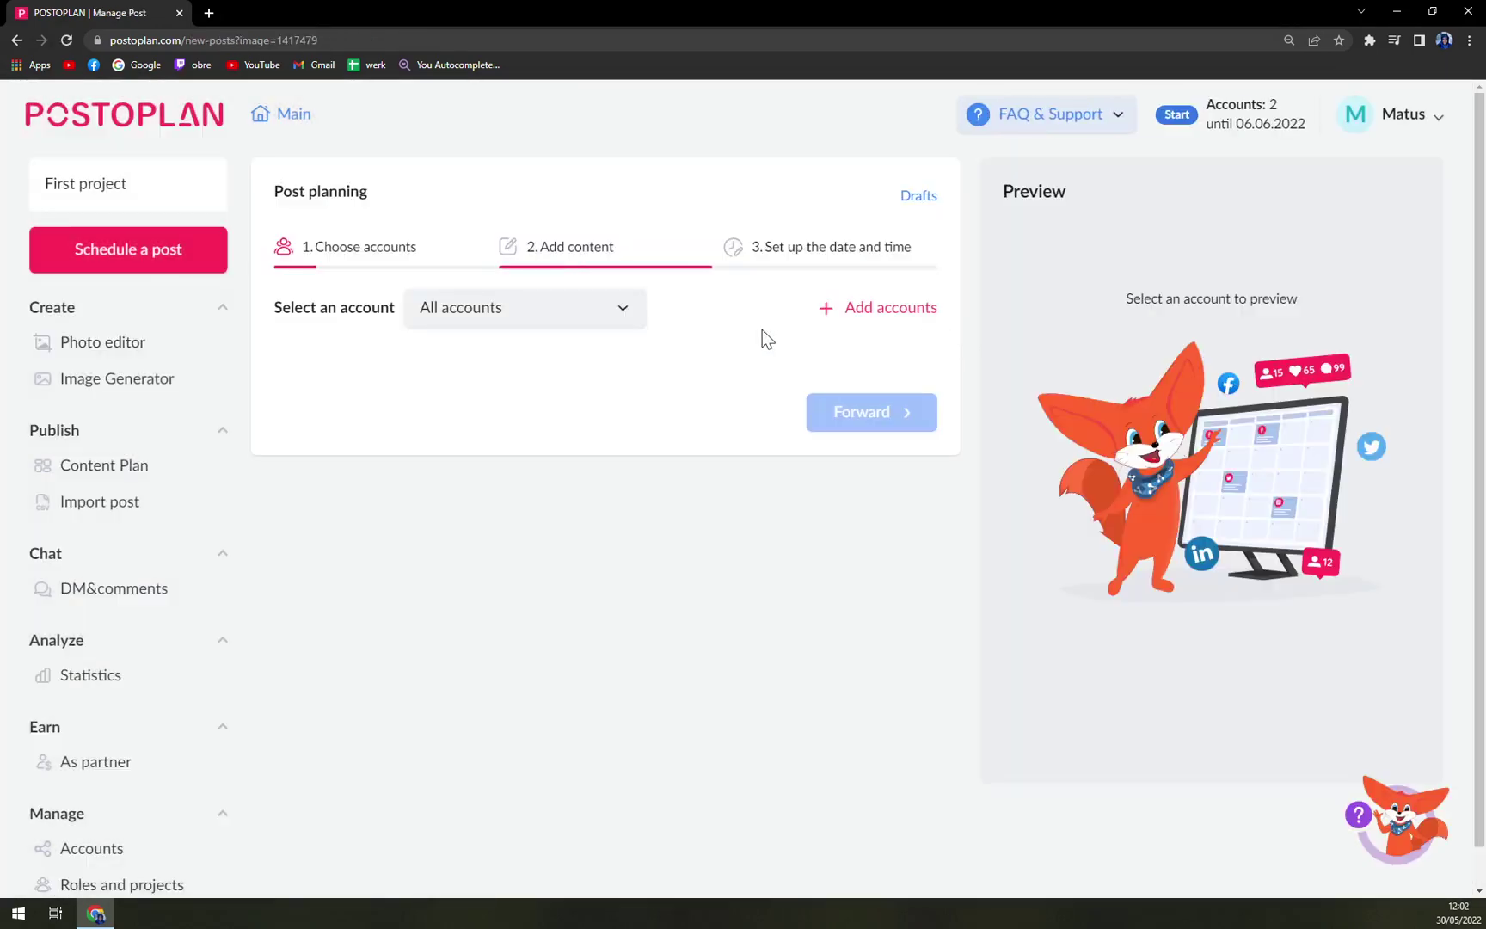
pyautogui.click(556, 321)
pyautogui.click(556, 321)
pyautogui.click(898, 310)
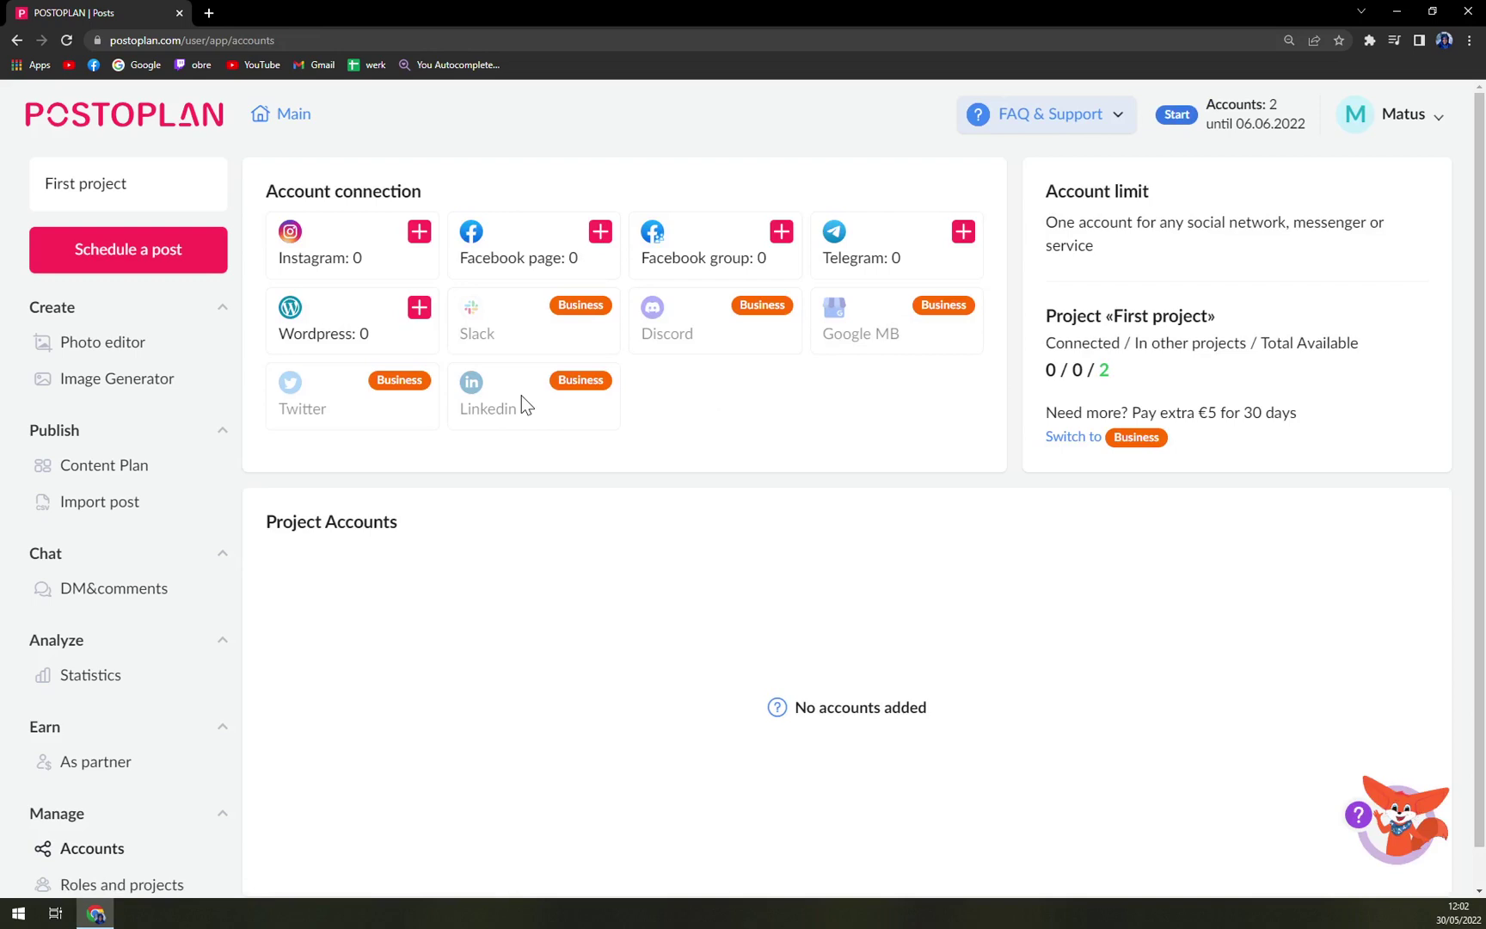
pyautogui.click(17, 41)
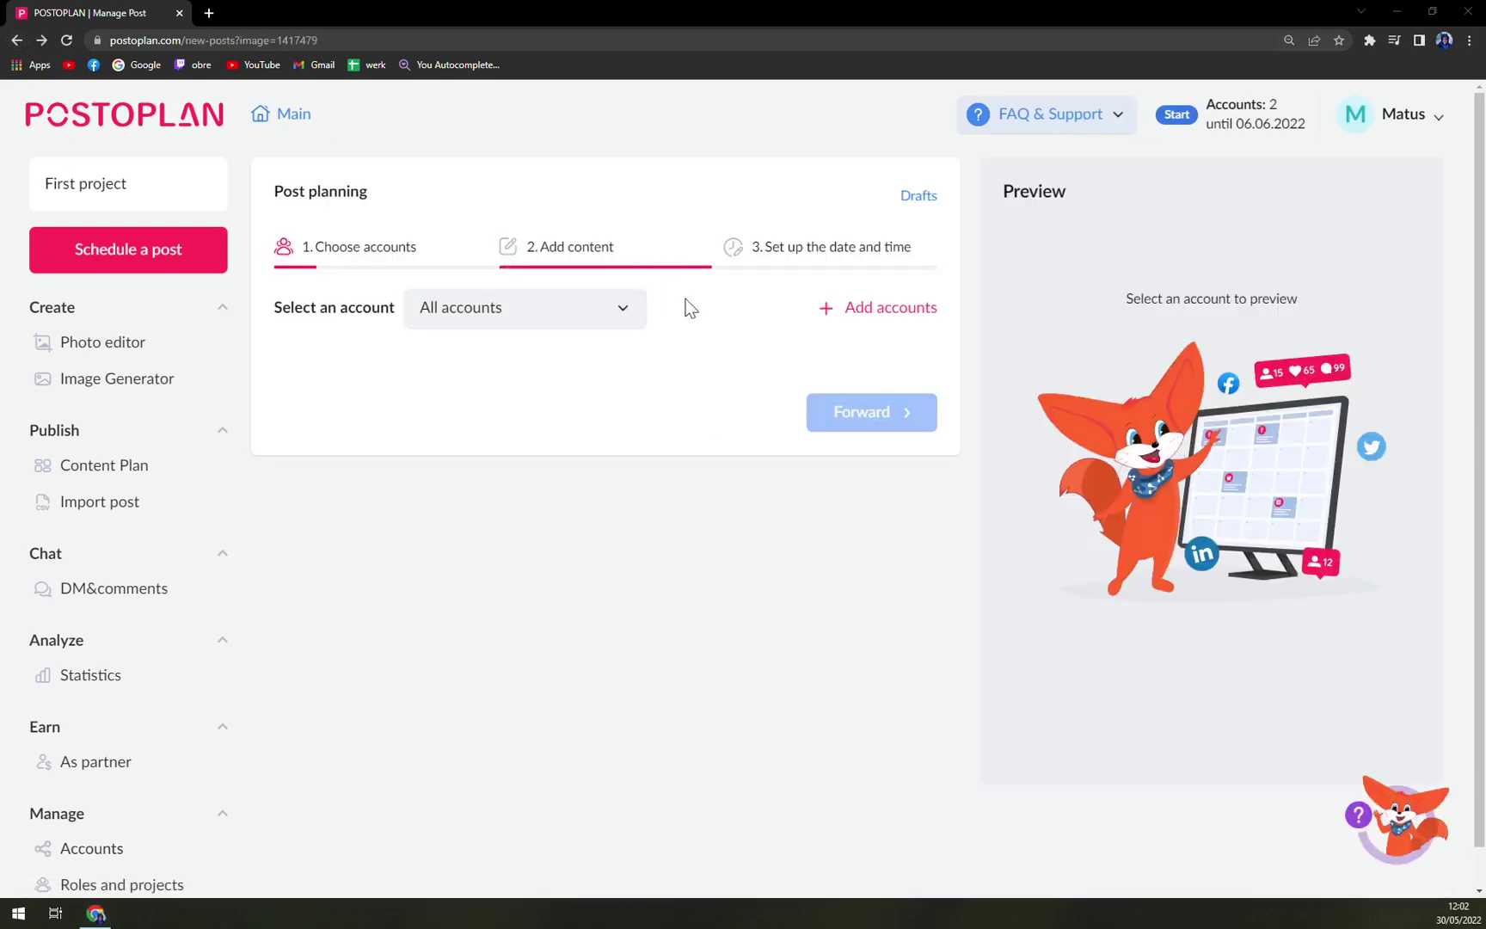
pyautogui.click(886, 314)
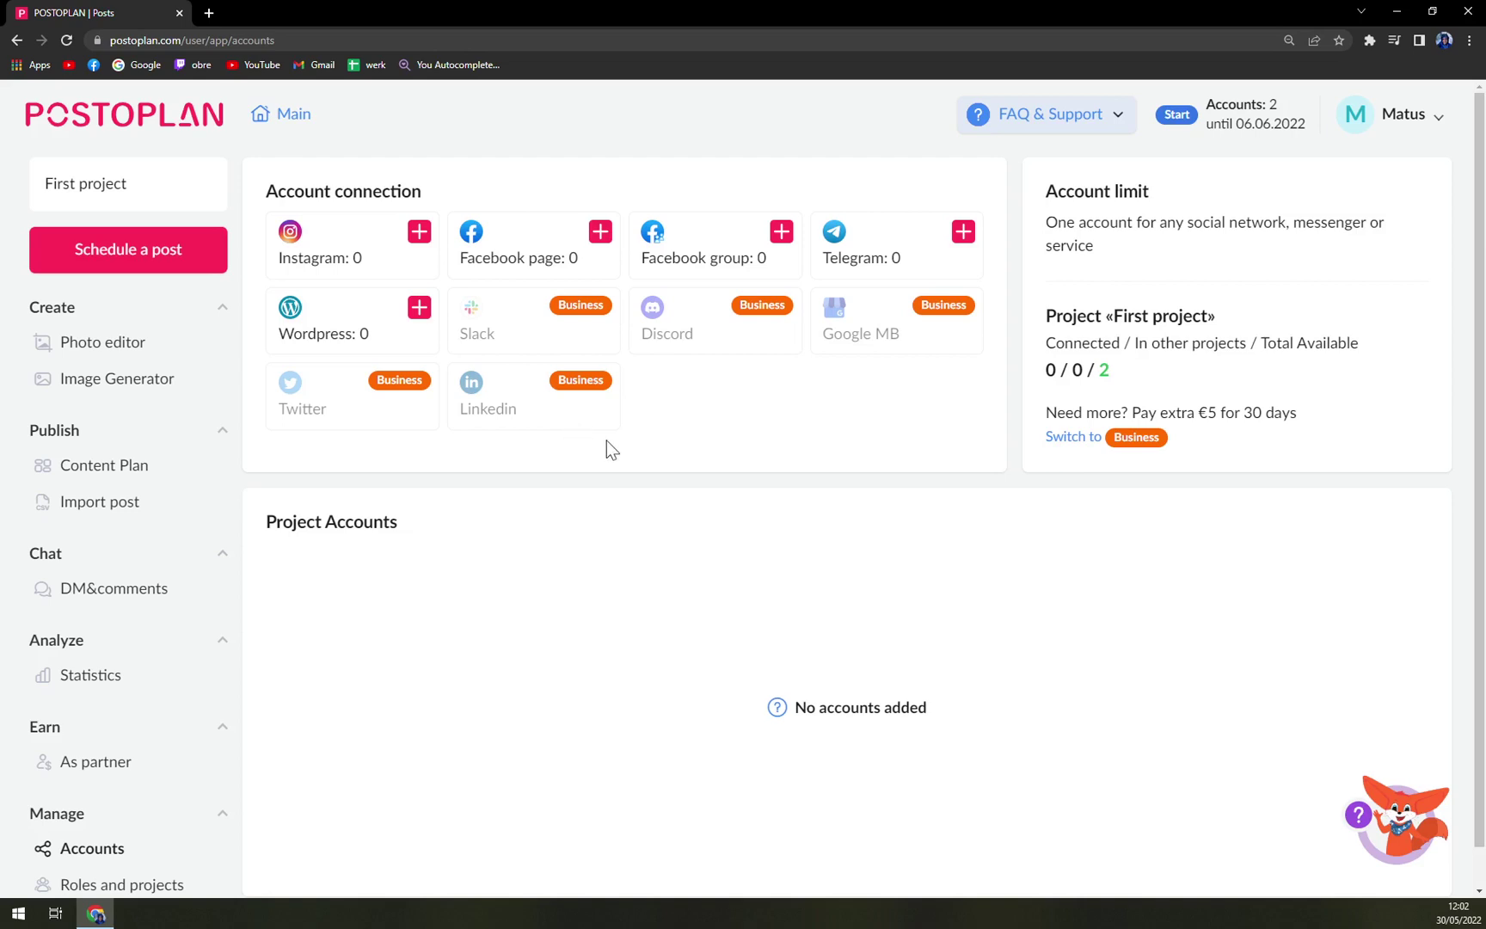
pyautogui.click(420, 233)
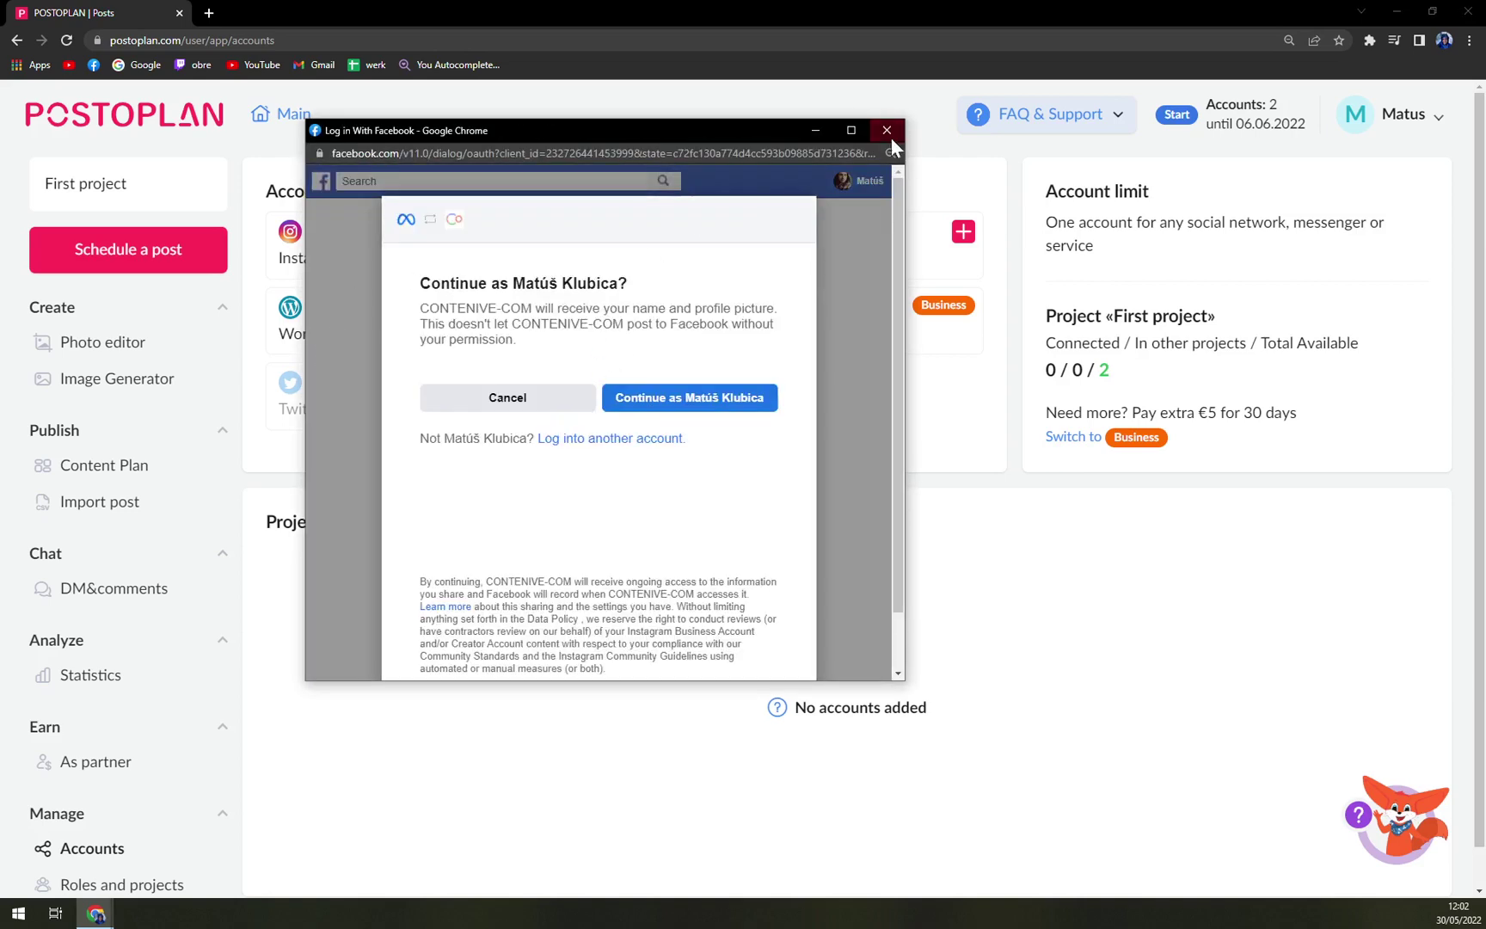
pyautogui.click(886, 130)
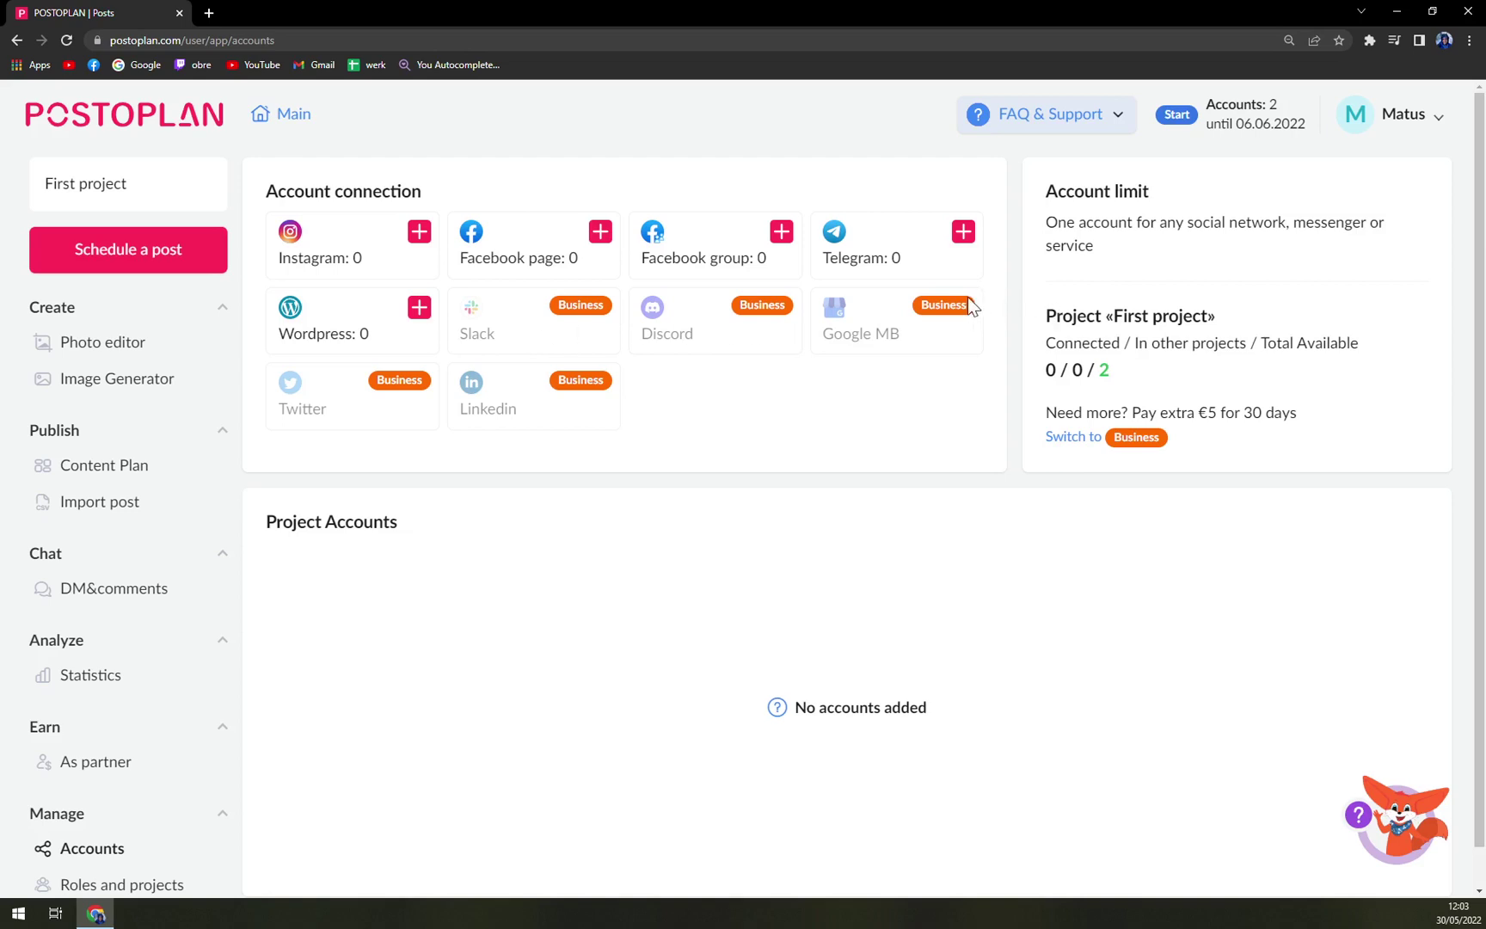
# - Open the Content Plan, accept the guided tour and dismiss the connect-accounts tip
pyautogui.click(98, 469)
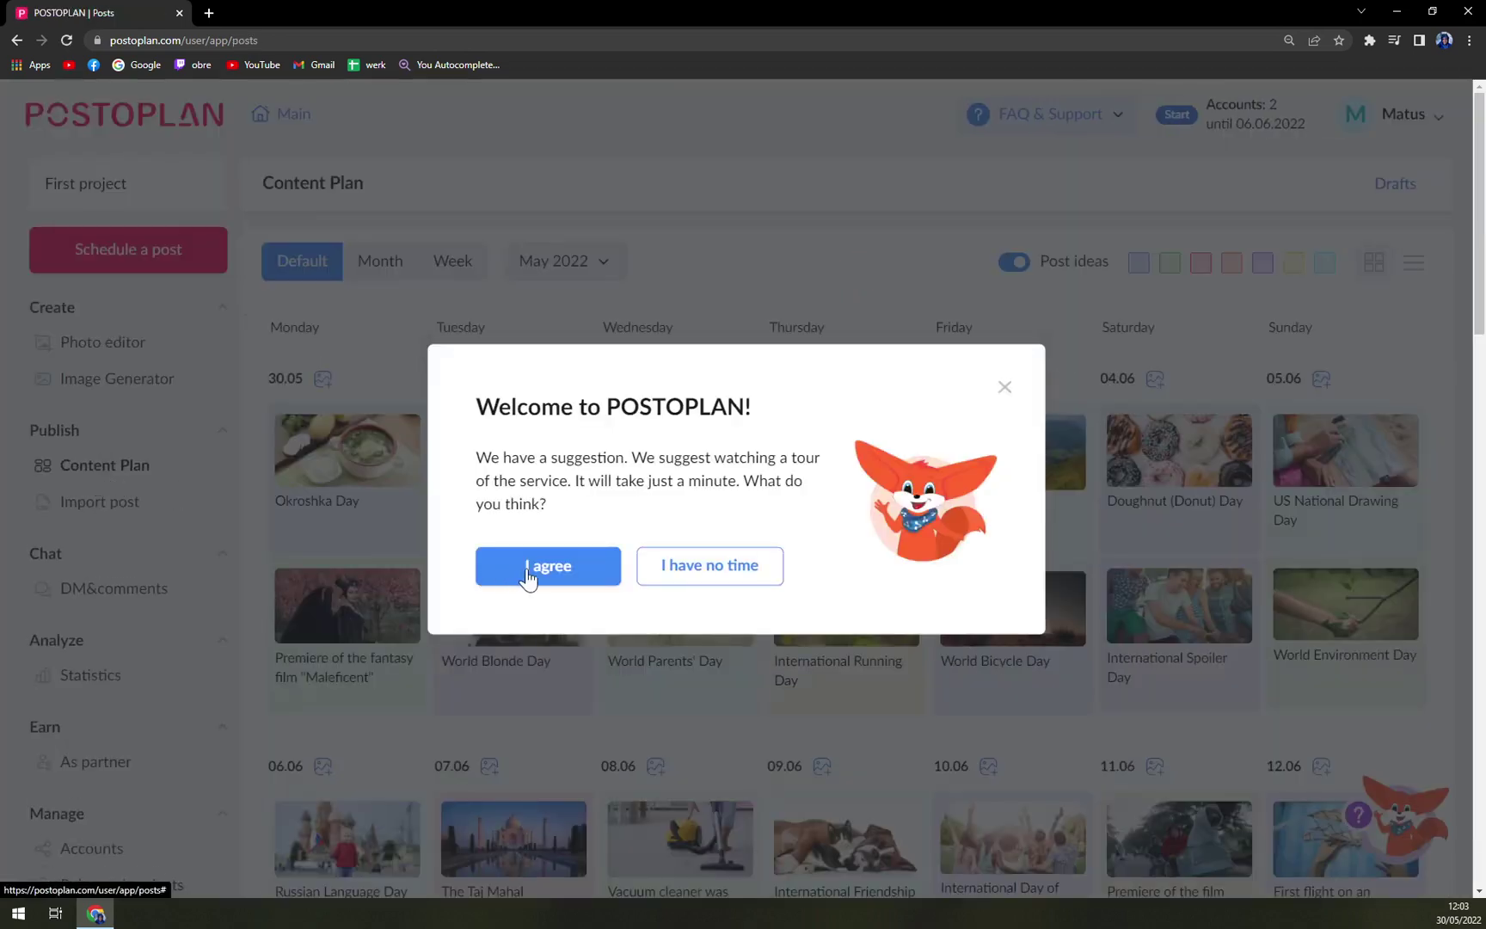
pyautogui.click(679, 573)
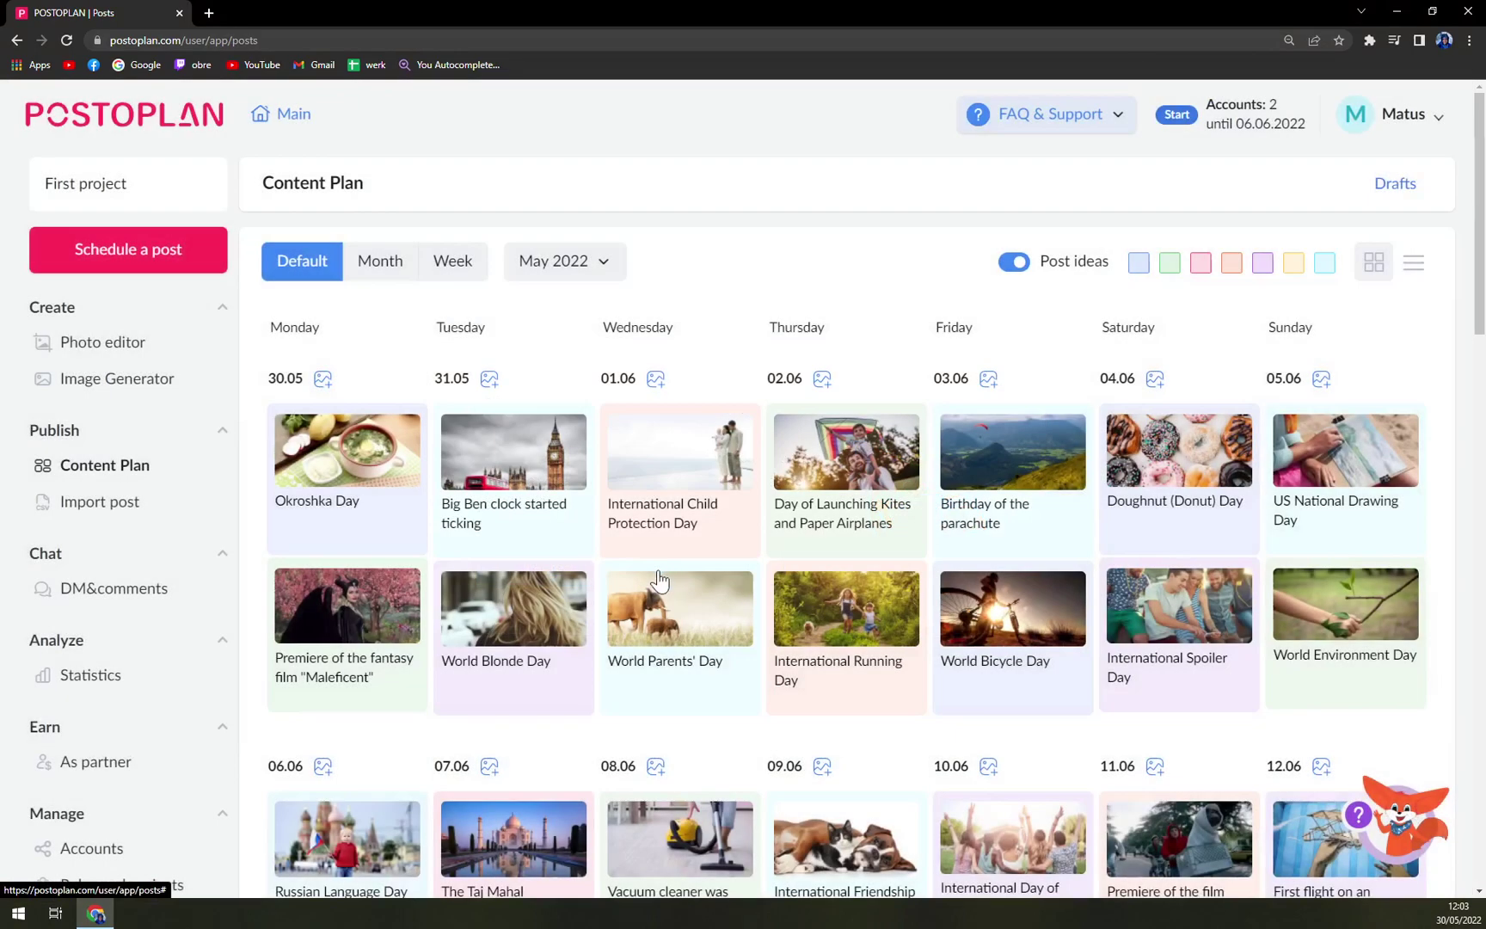
pyautogui.click(108, 481)
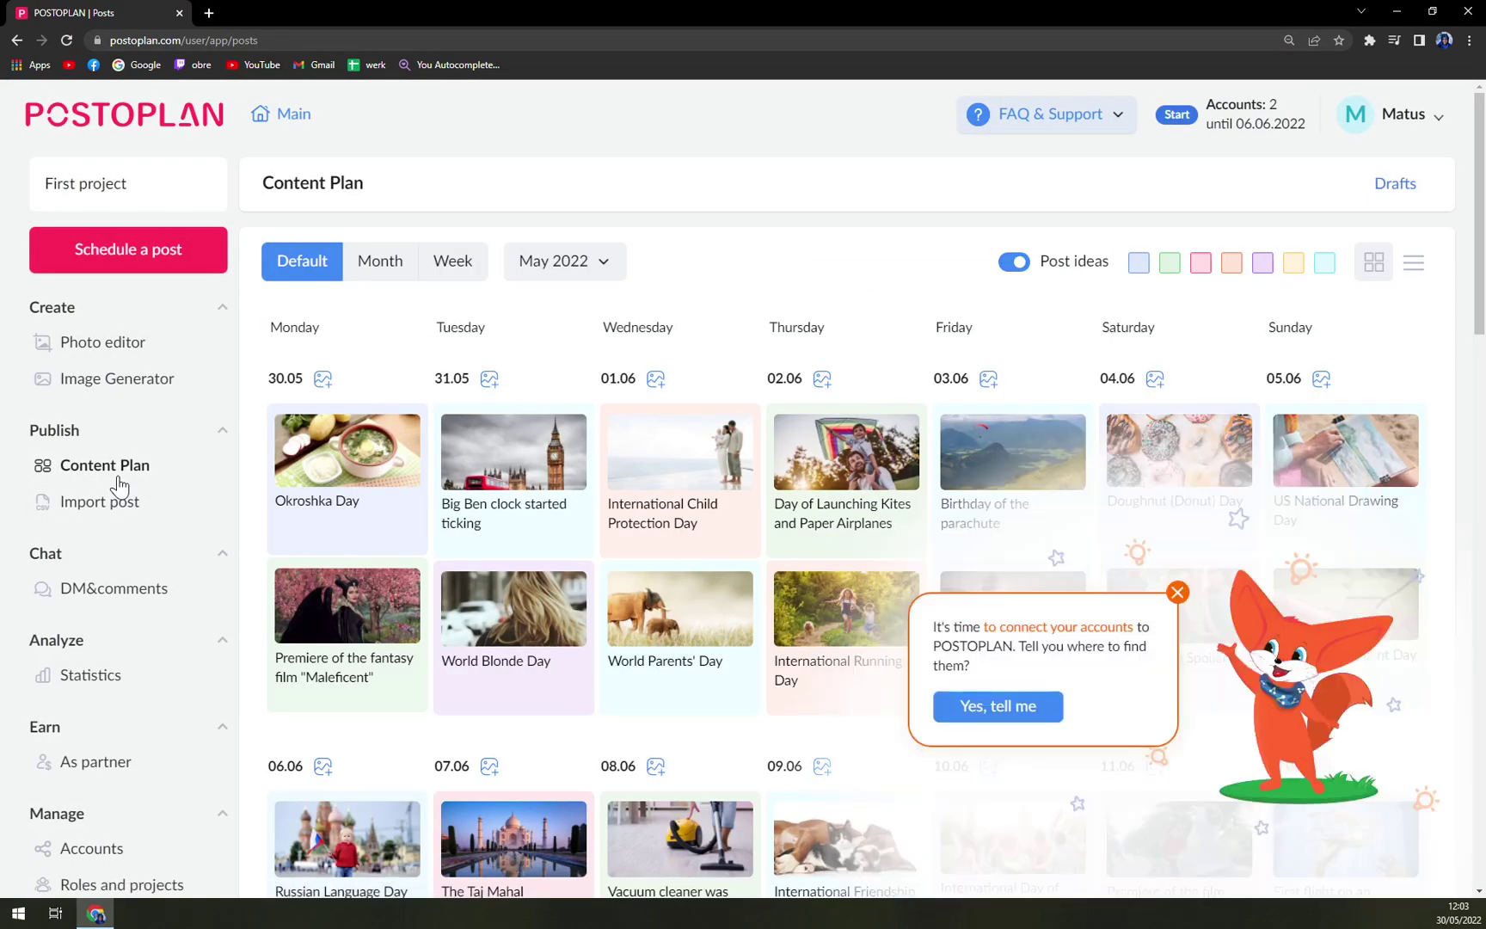
pyautogui.click(1177, 593)
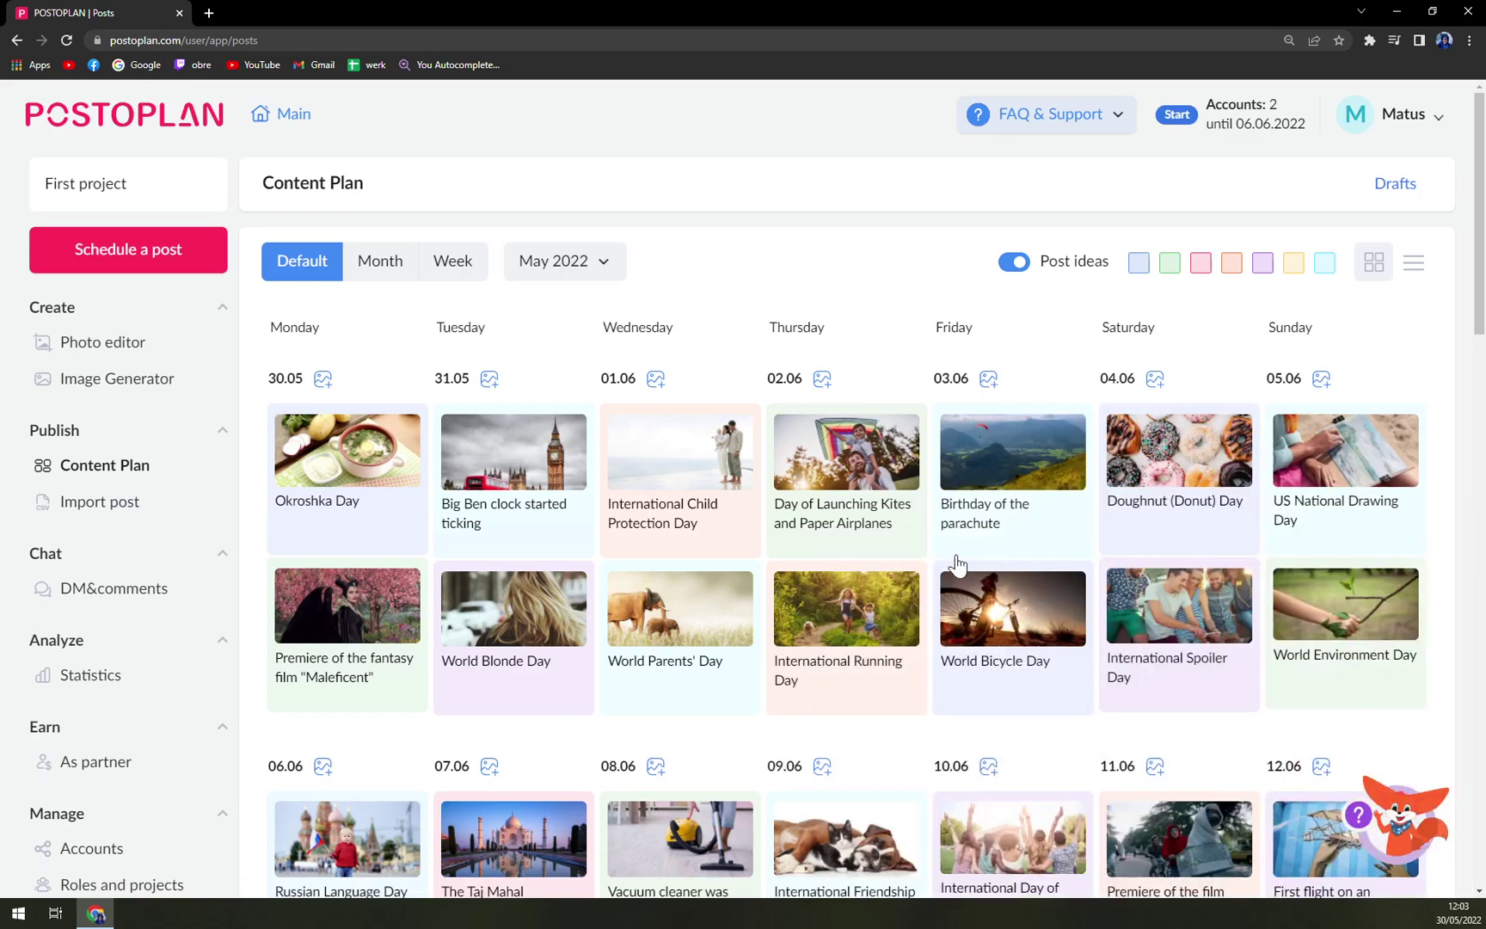
# - Open the Big Ben post idea, then return to the Content Plan calendar
pyautogui.scroll(-5, 525, 481)
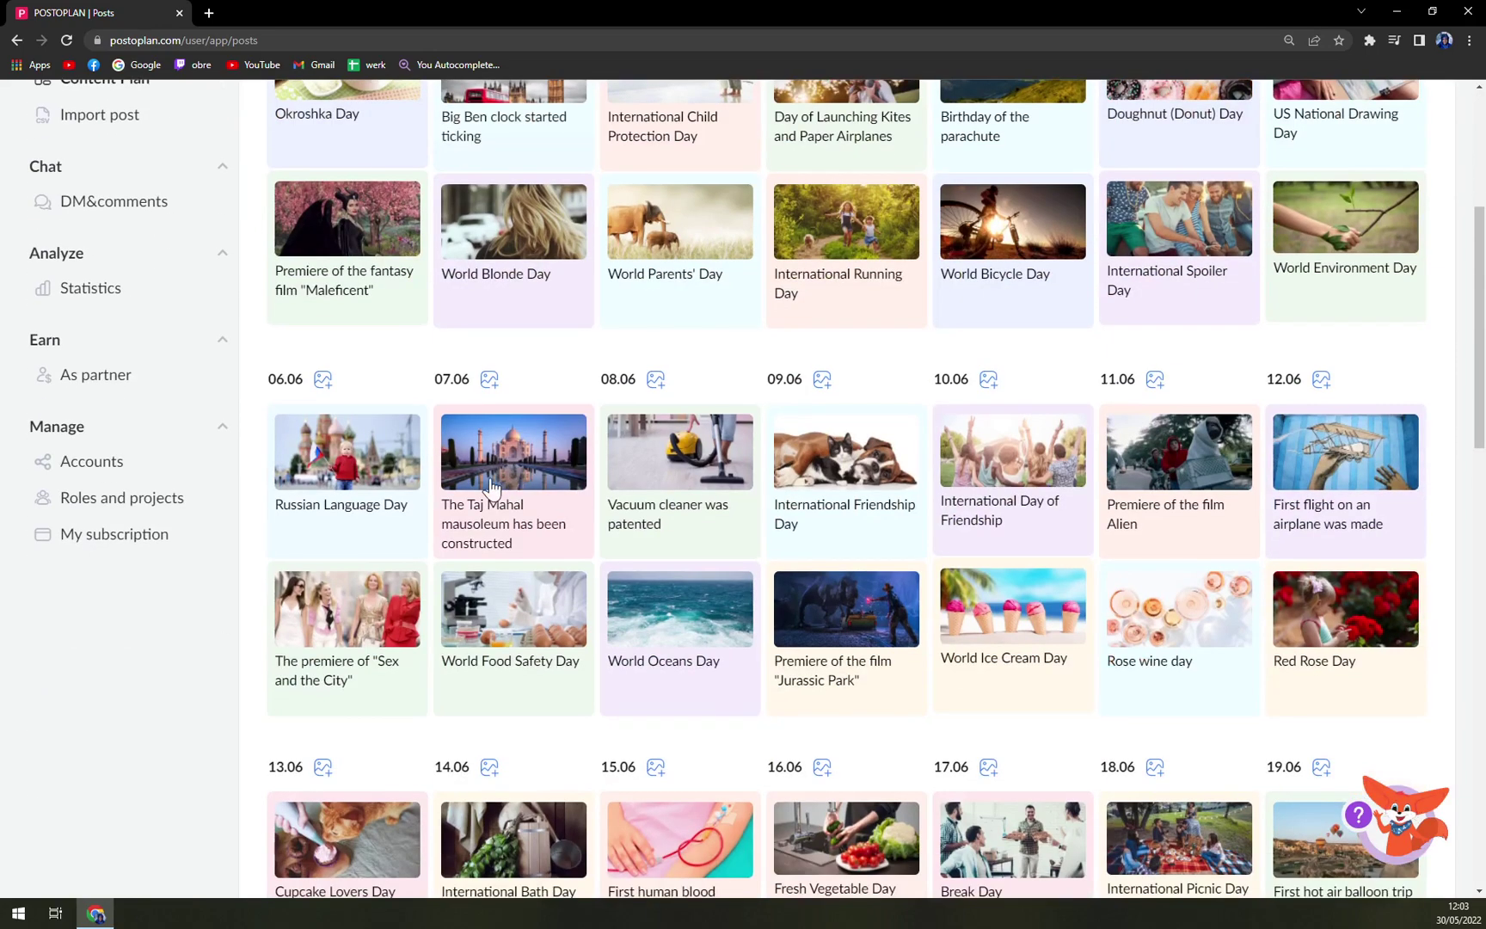
pyautogui.scroll(5, 495, 481)
pyautogui.click(507, 461)
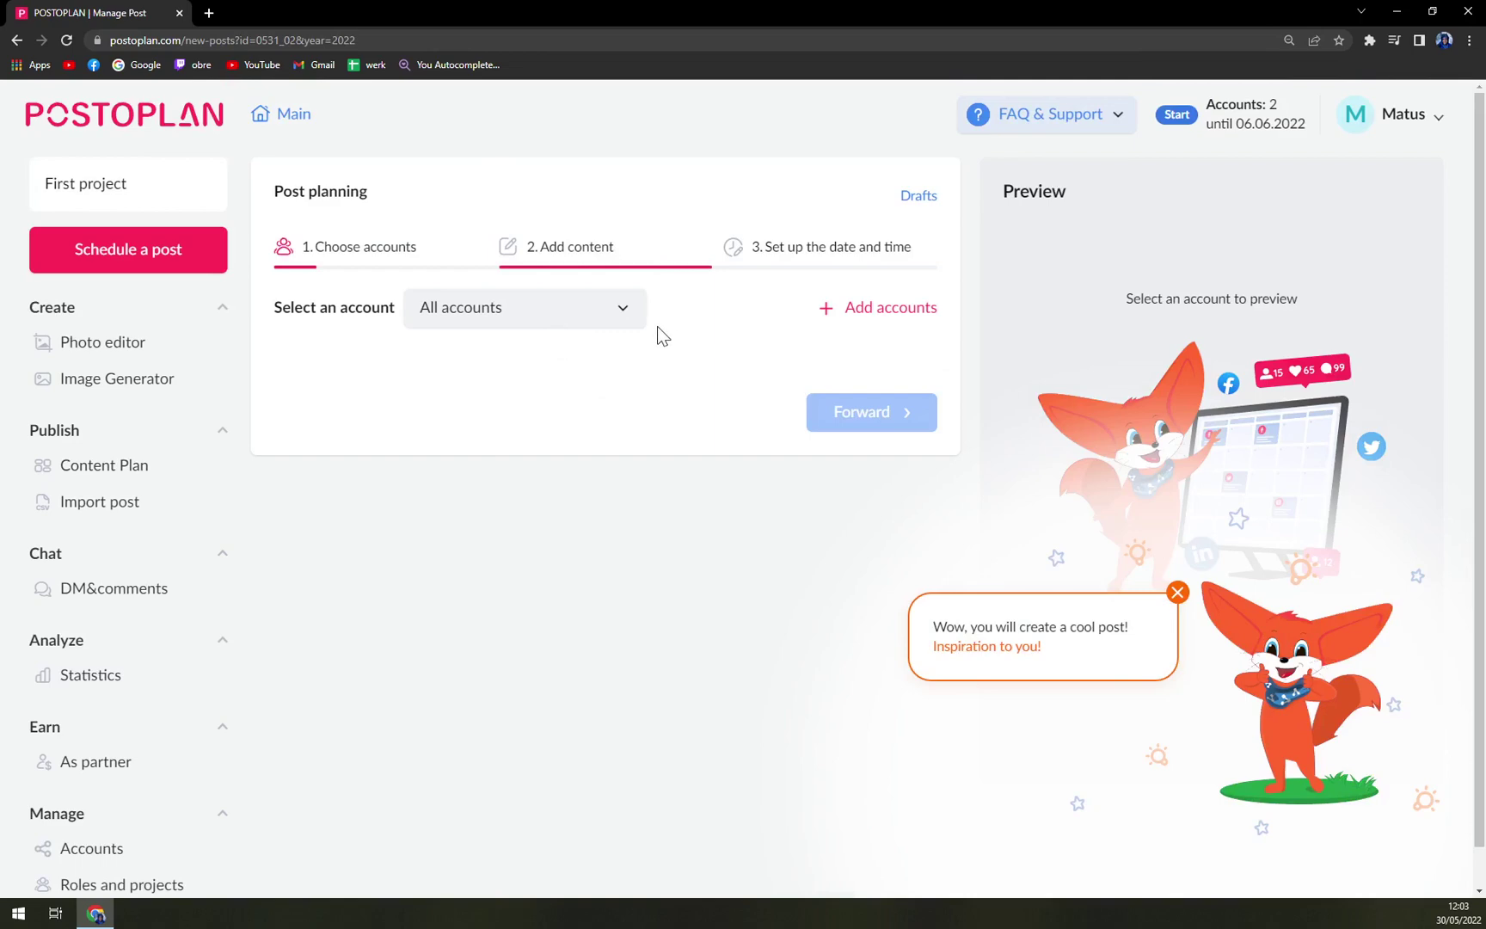
pyautogui.hotkey('alt', 'Left')
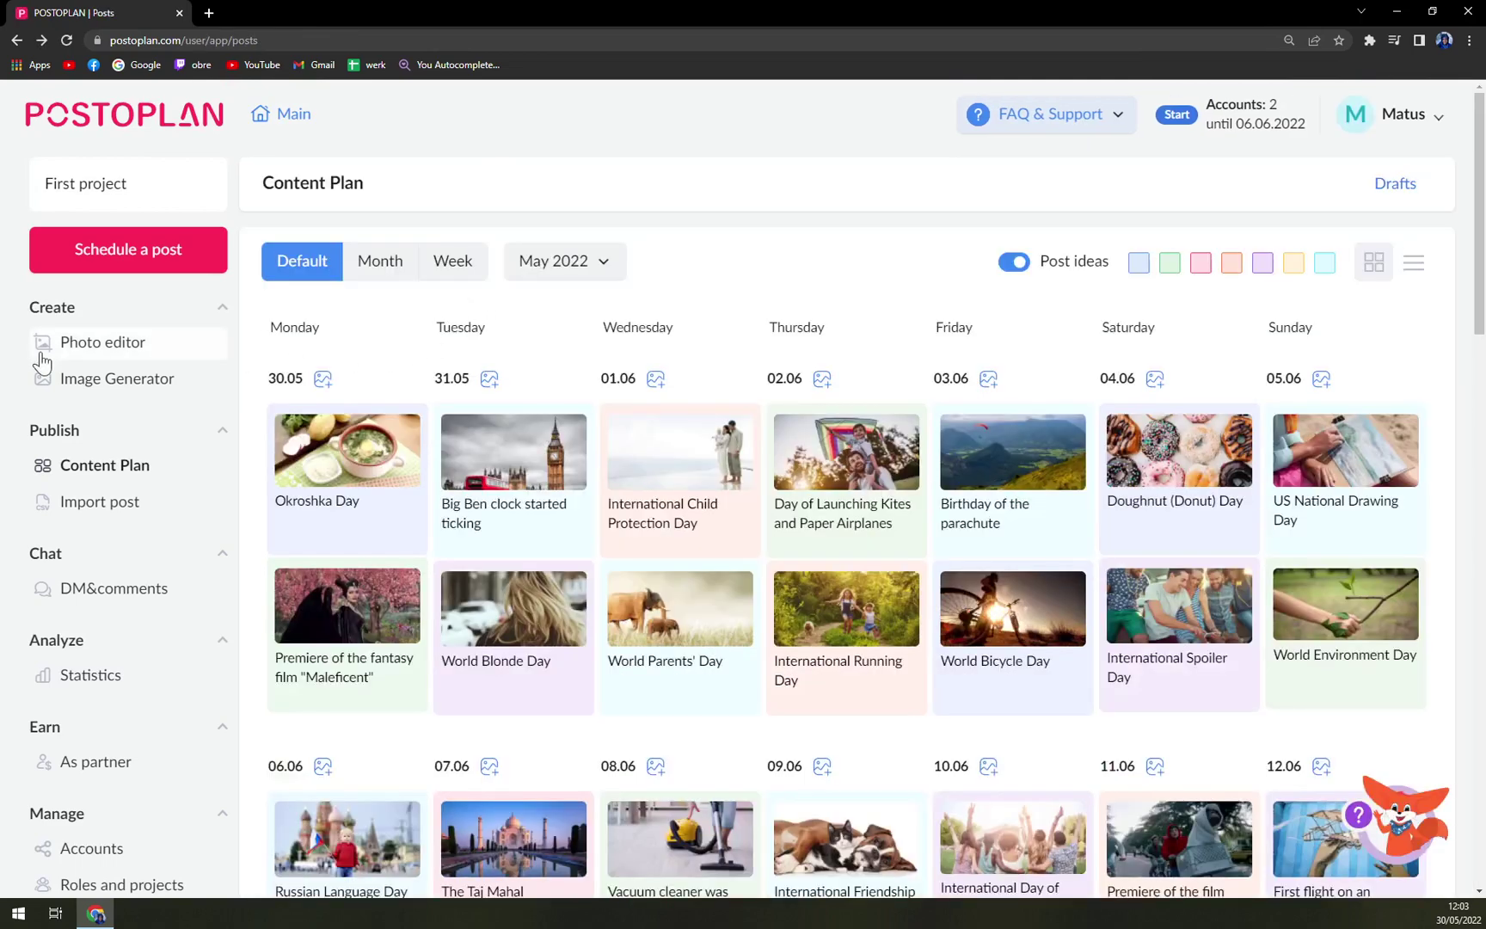
pyautogui.click(95, 468)
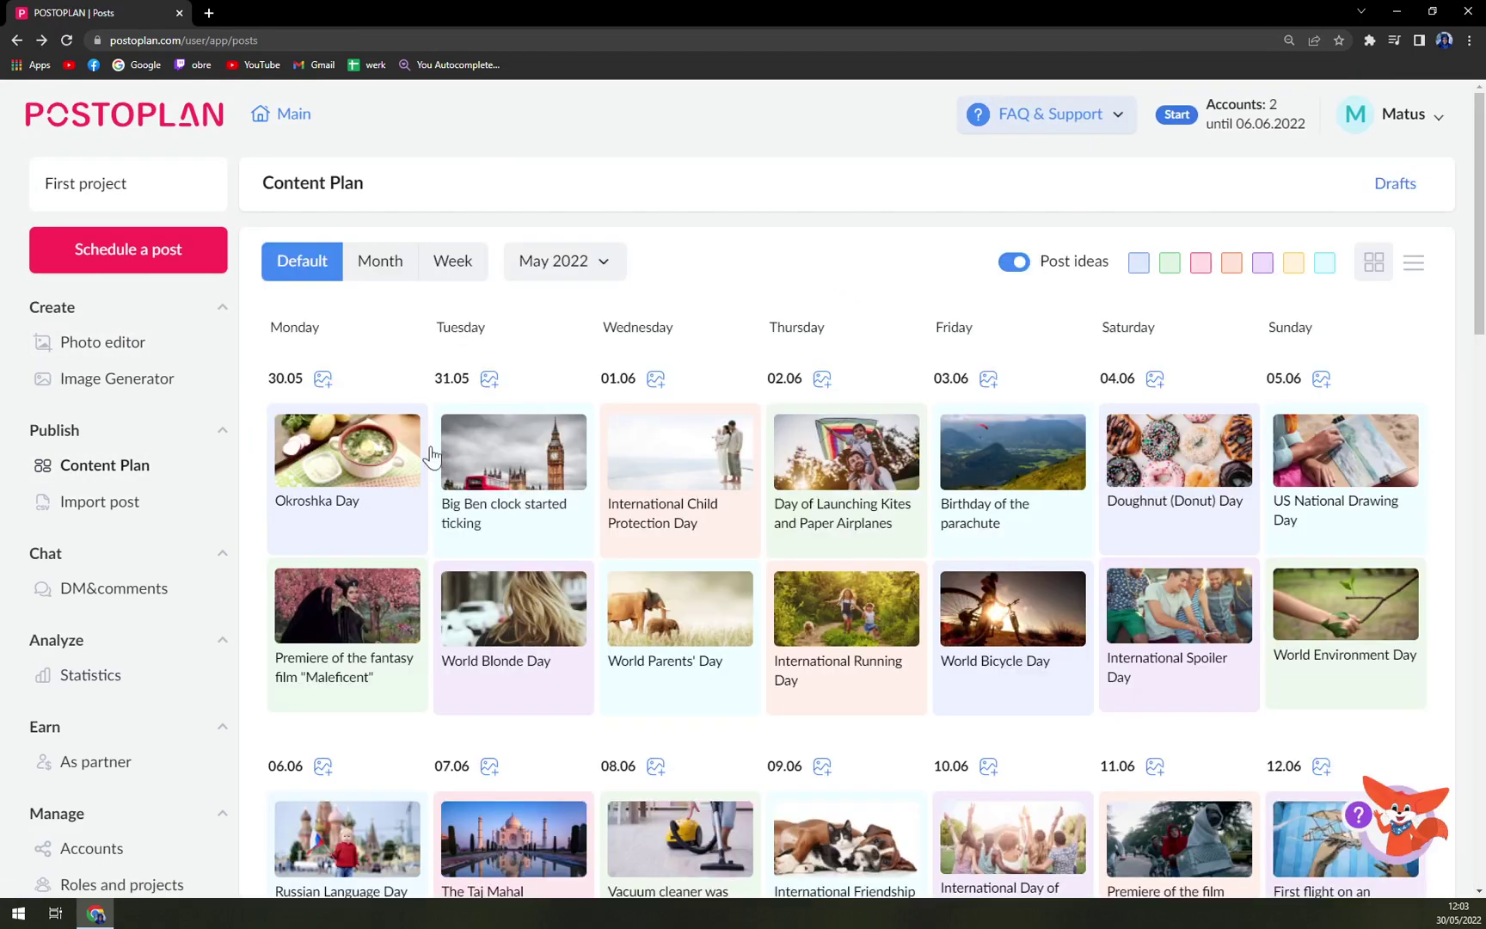
# - Start a post from the Okroshka Day idea and go to the Account connection page
pyautogui.click(370, 443)
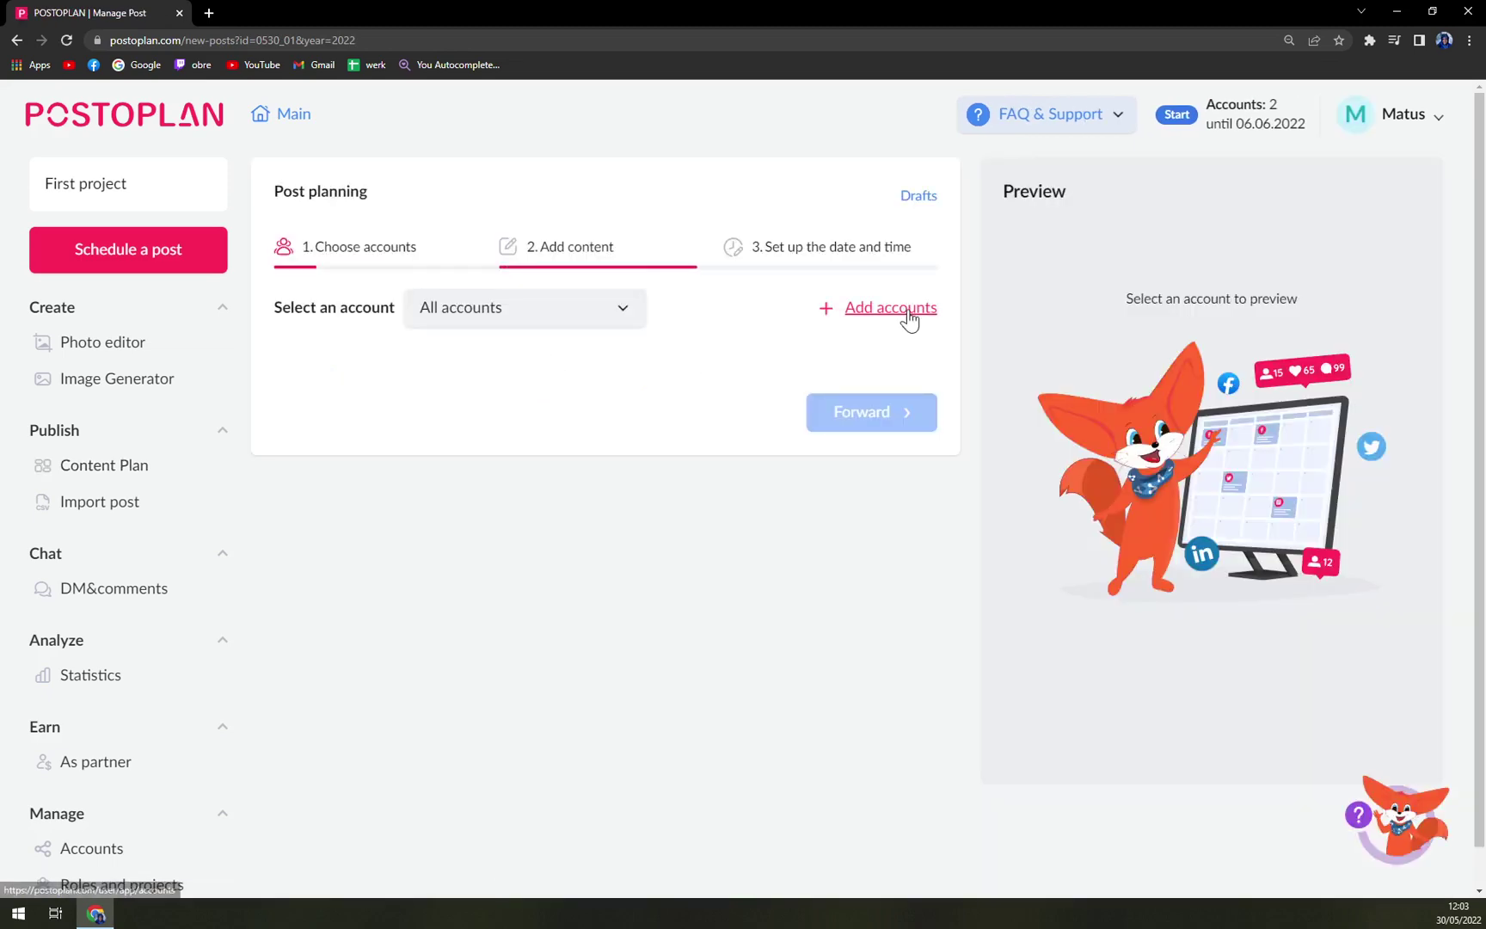
pyautogui.click(909, 317)
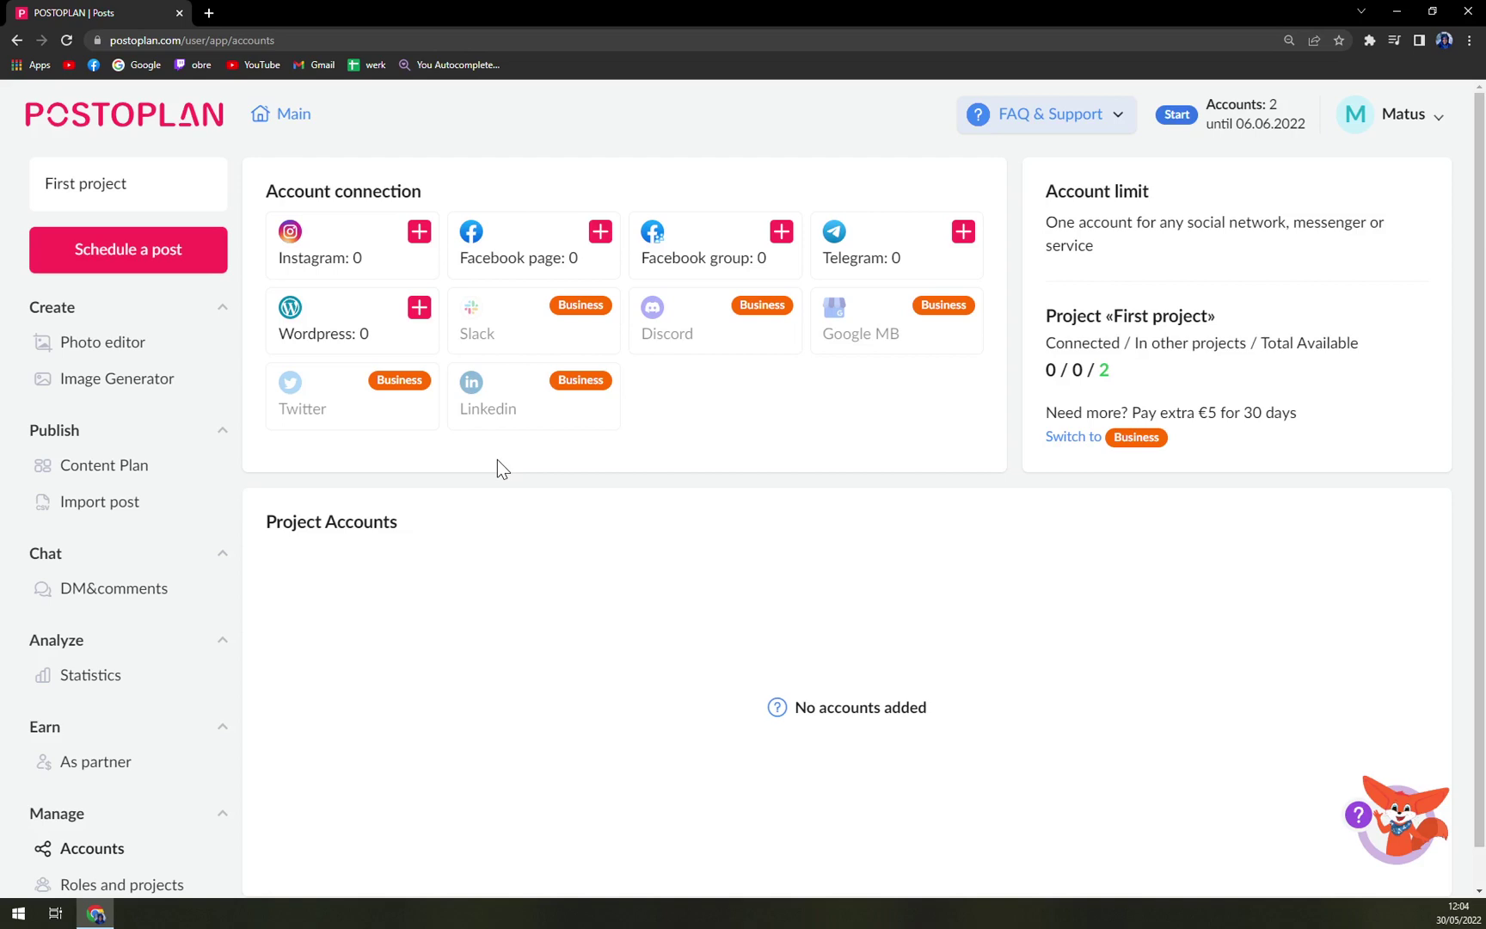
pyautogui.scroll(-1, 441, 474)
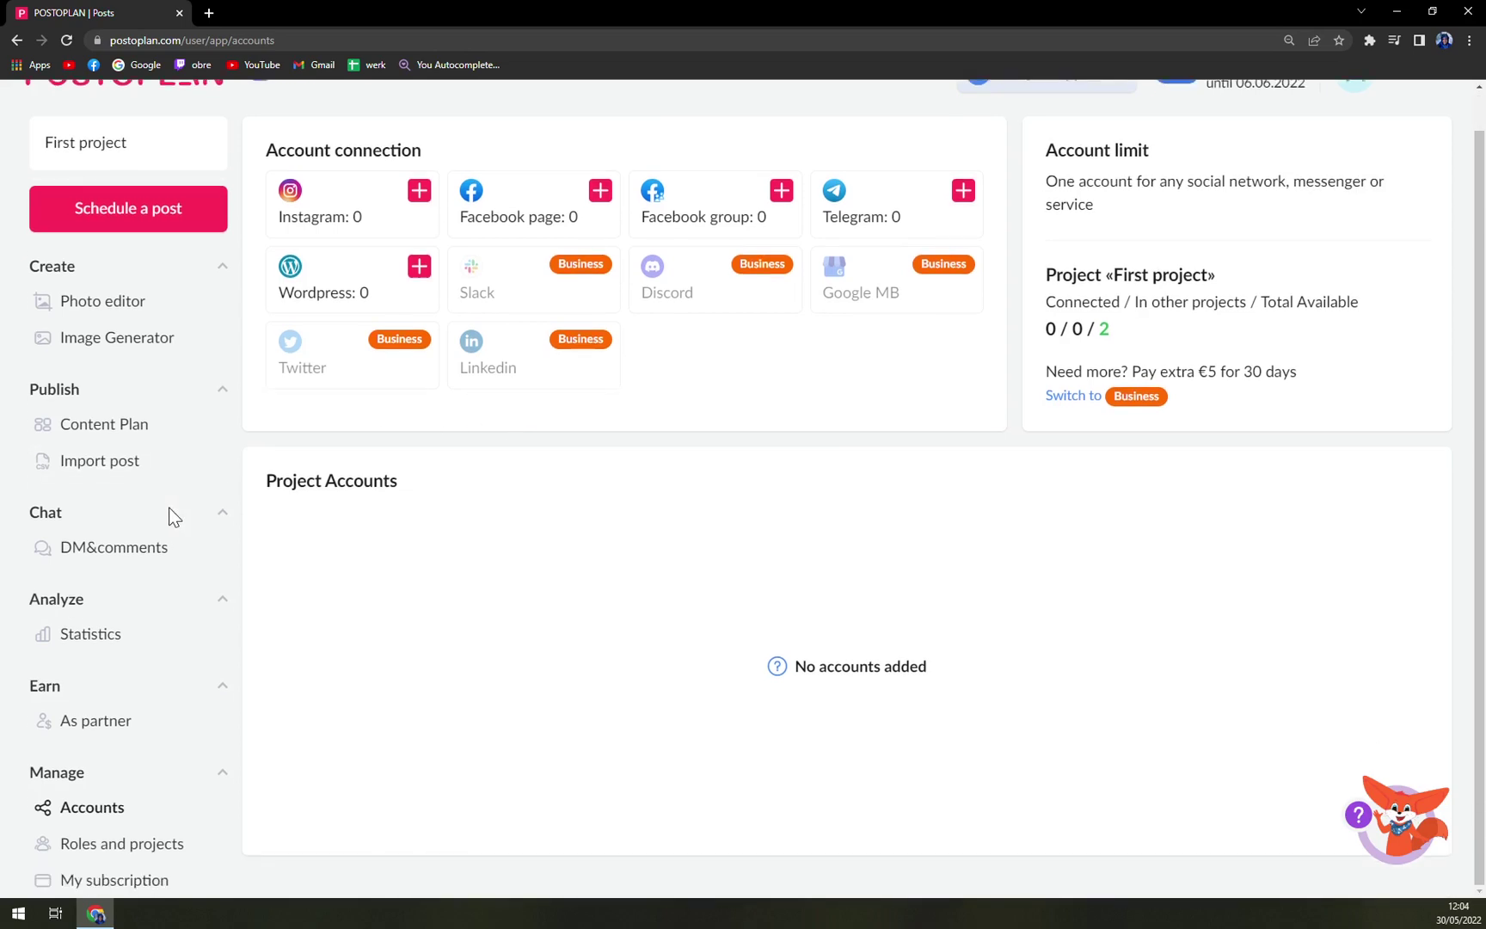
pyautogui.click(97, 811)
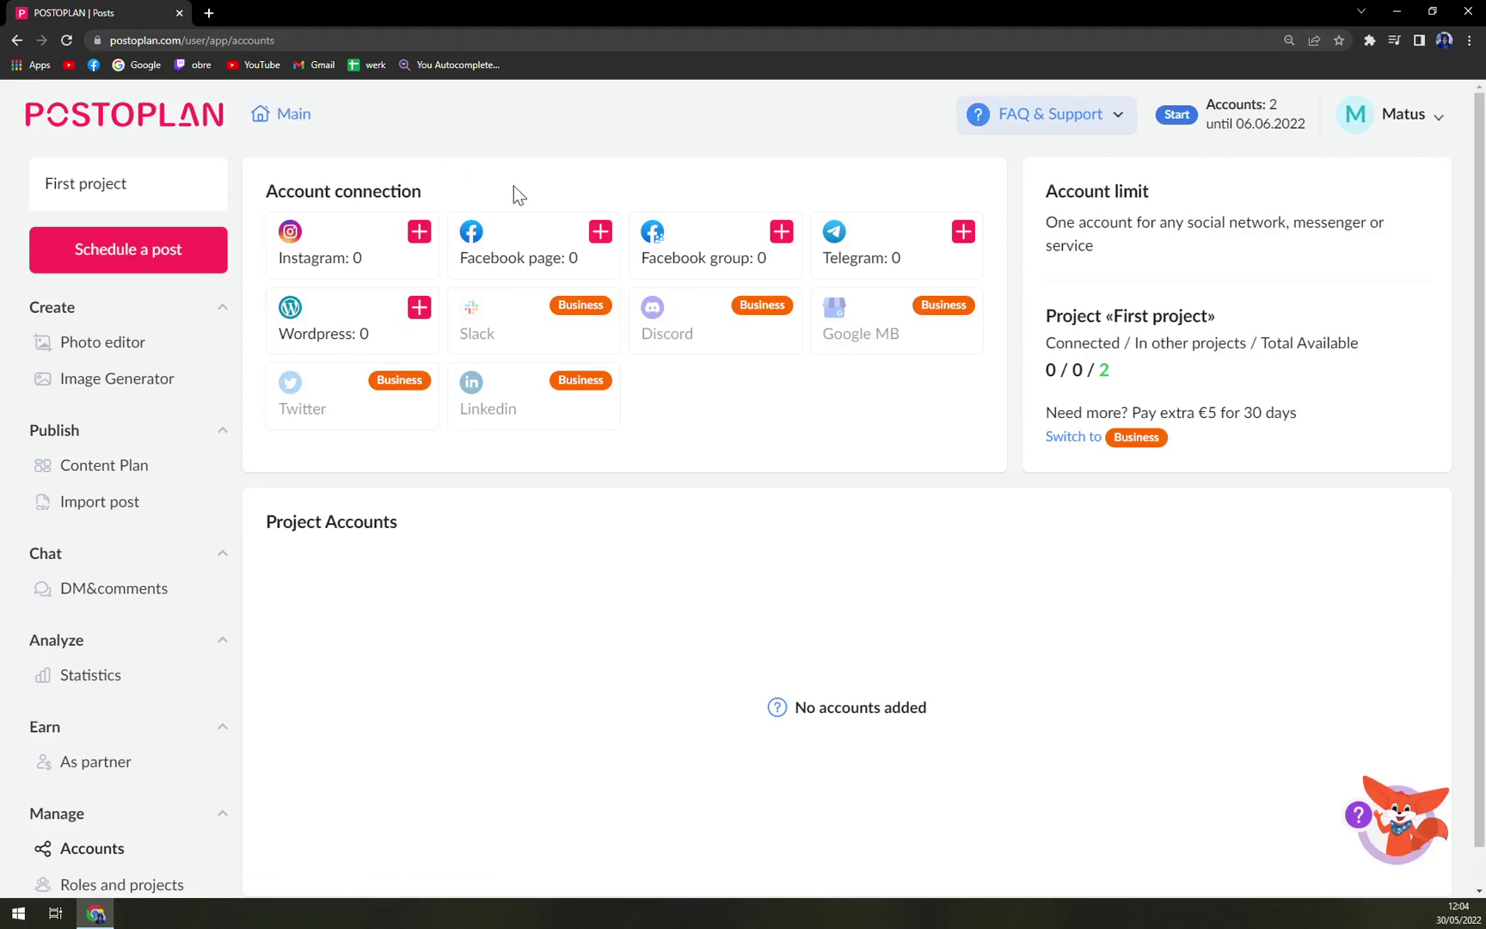
pyautogui.click(50, 856)
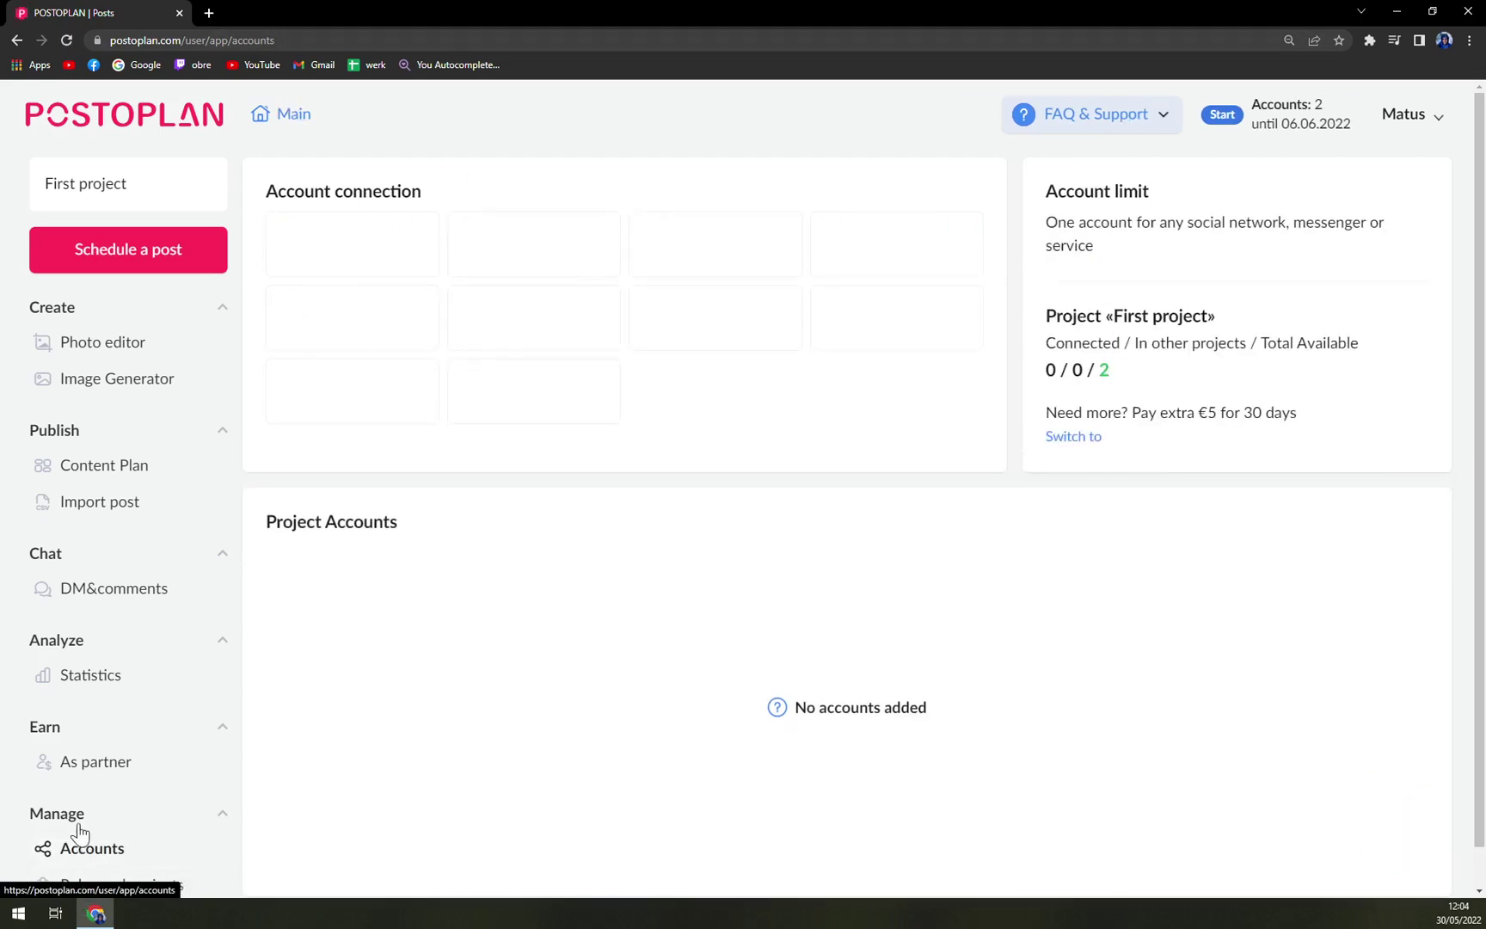
pyautogui.scroll(-1, 30, 826)
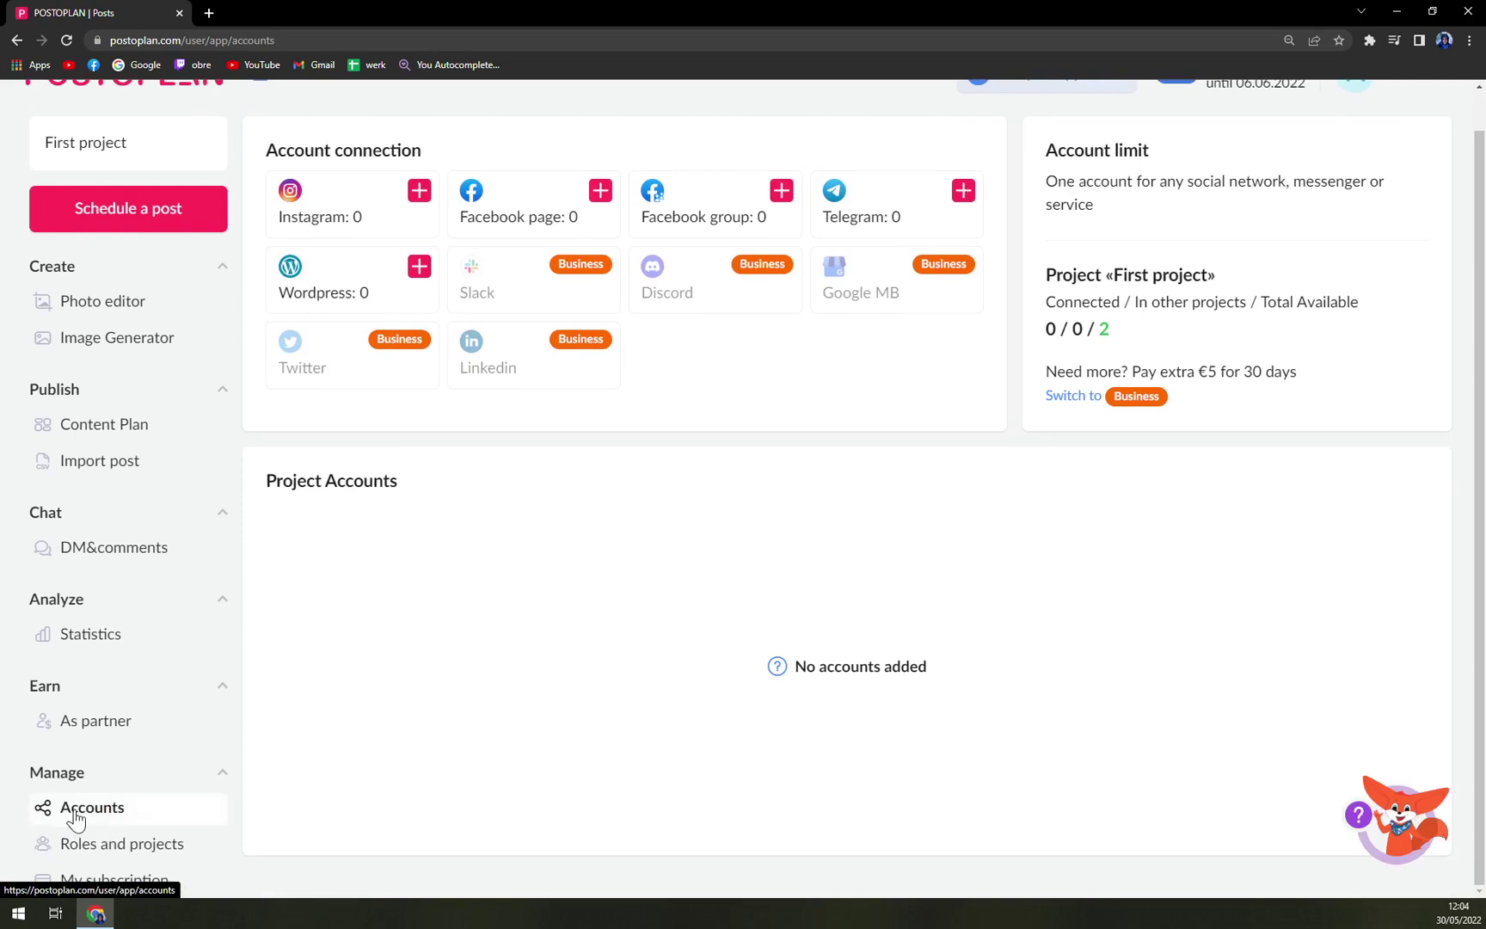